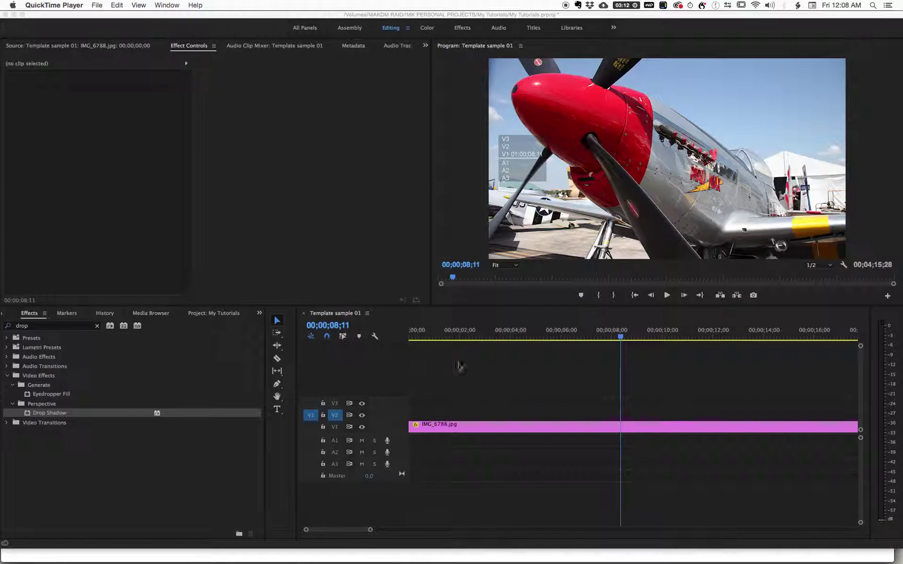
{"action": "left_click", "coordinate": [608, 335]}
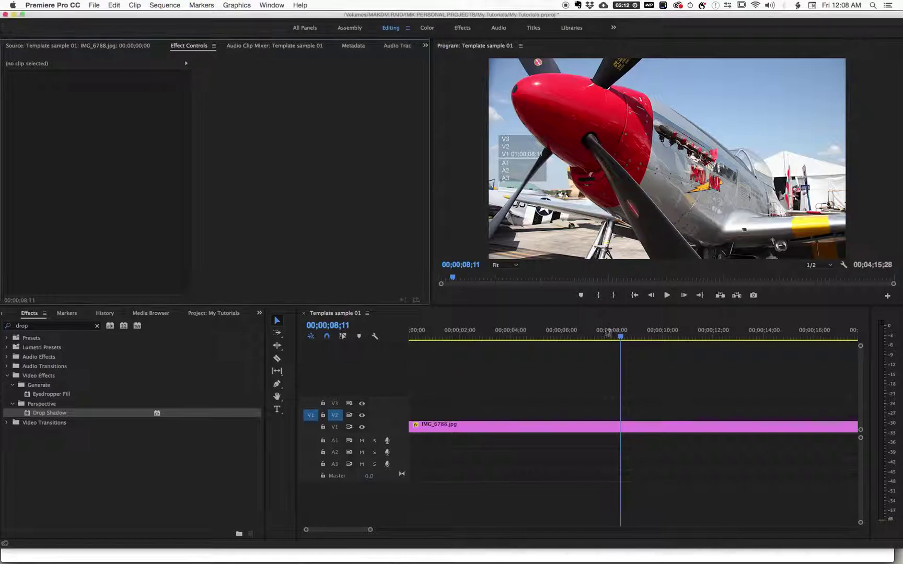
{"action": "left_click", "coordinate": [571, 336]}
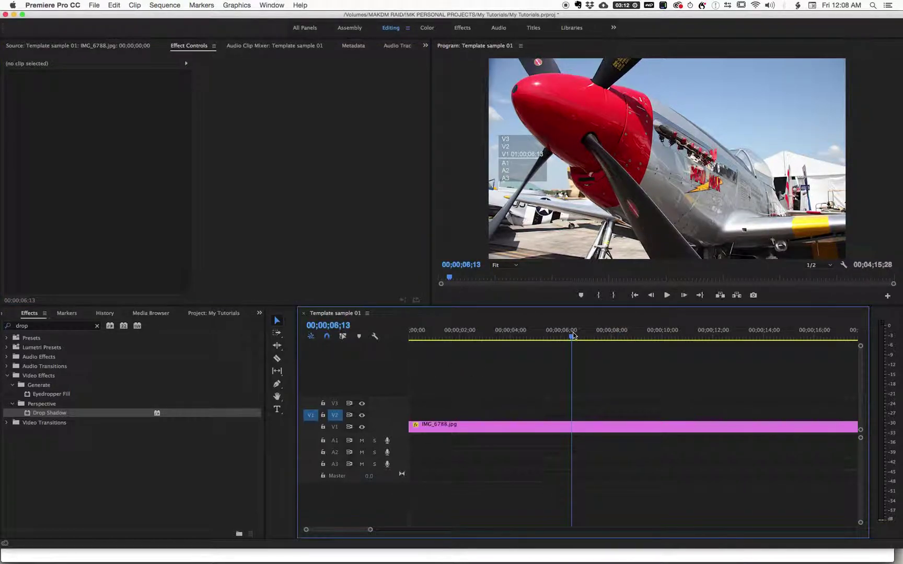
{"action": "key", "text": "Right"}
{"action": "left_click_drag", "start_coordinate": [543, 336], "coordinate": [538, 337]}
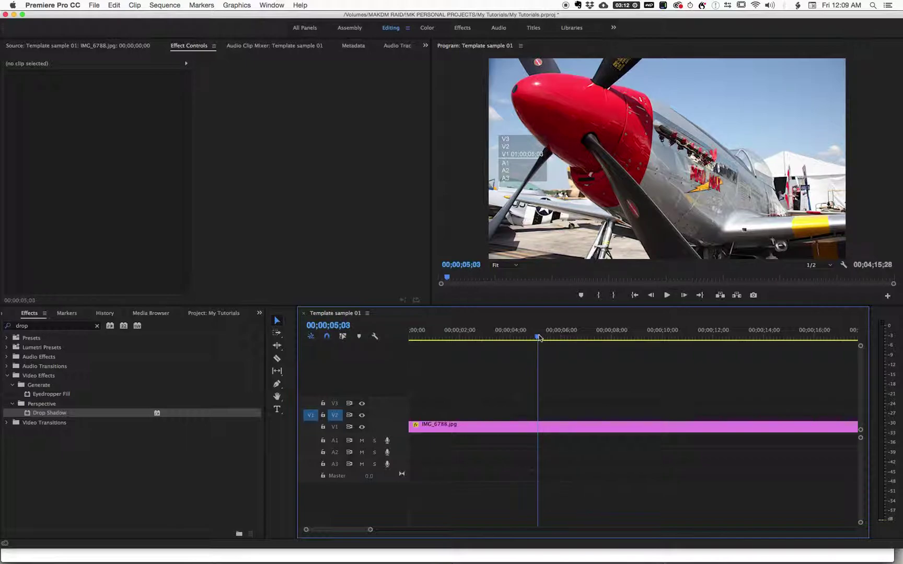
{"action": "left_click", "coordinate": [489, 337]}
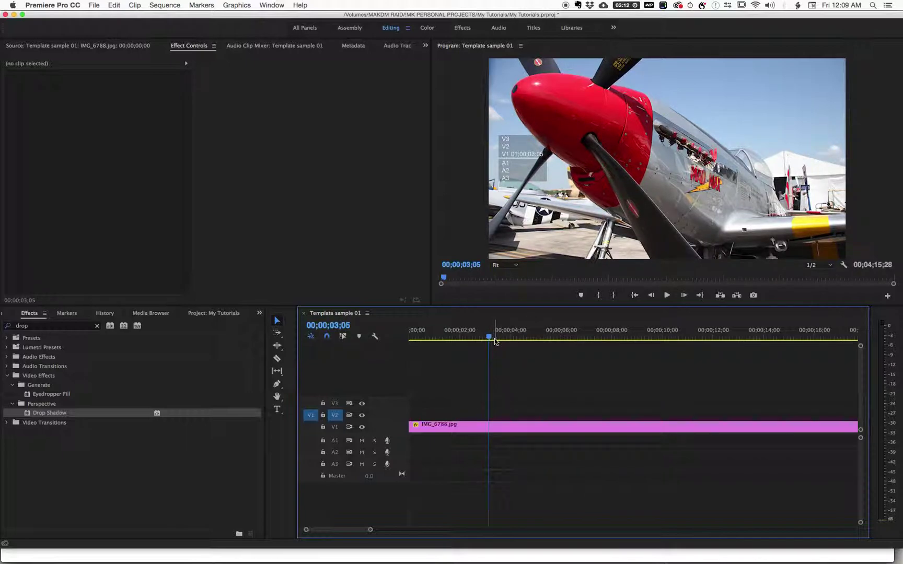
{"action": "left_click_drag", "start_coordinate": [505, 330], "coordinate": [518, 334]}
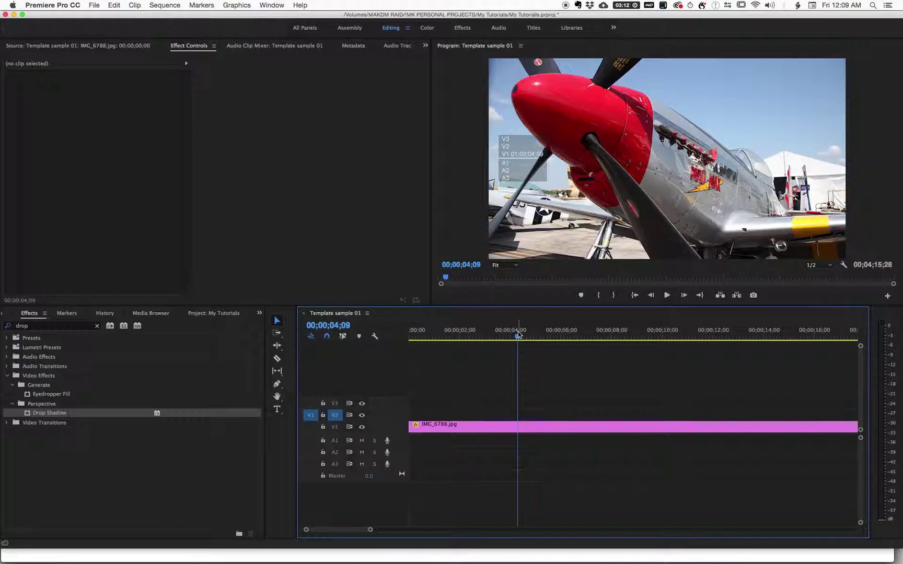
{"action": "left_click_drag", "start_coordinate": [519, 335], "coordinate": [505, 337]}
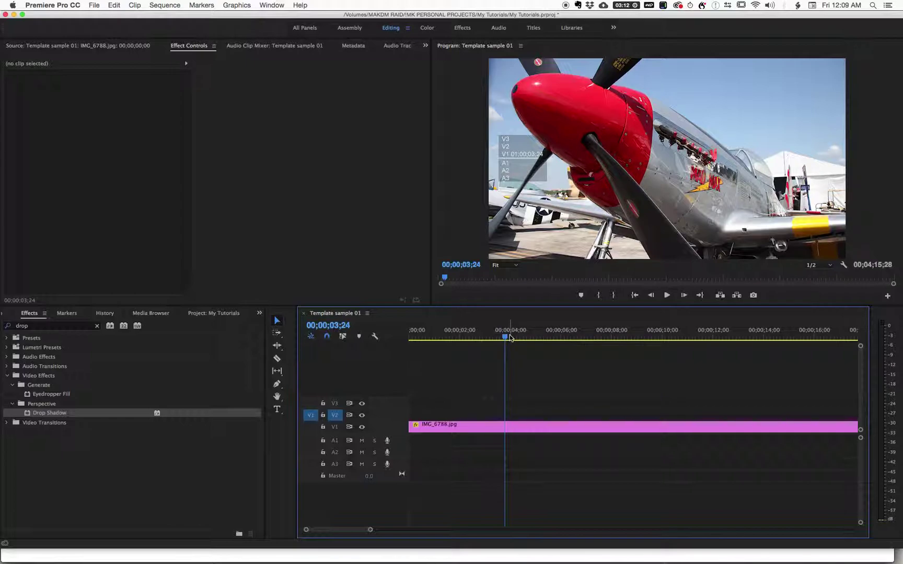
{"action": "left_click_drag", "start_coordinate": [506, 337], "coordinate": [509, 336]}
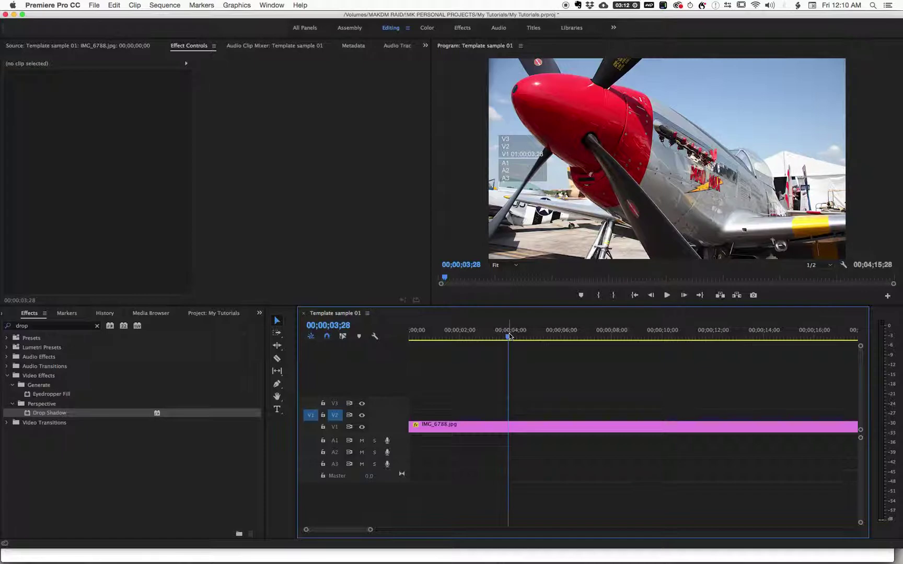
{"action": "left_click_drag", "start_coordinate": [509, 336], "coordinate": [478, 329]}
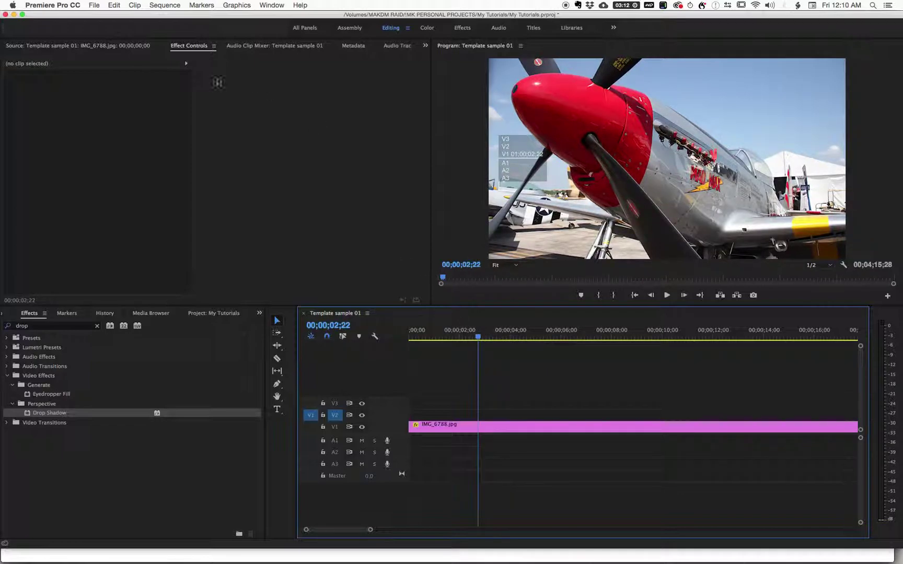
- Open Essential Graphics and import the motion graphics template "Highlights Bar Text Template_REV1.mogrt"
{"action": "left_click", "coordinate": [225, 4]}
{"action": "mouse_move", "coordinate": [266, 4]}
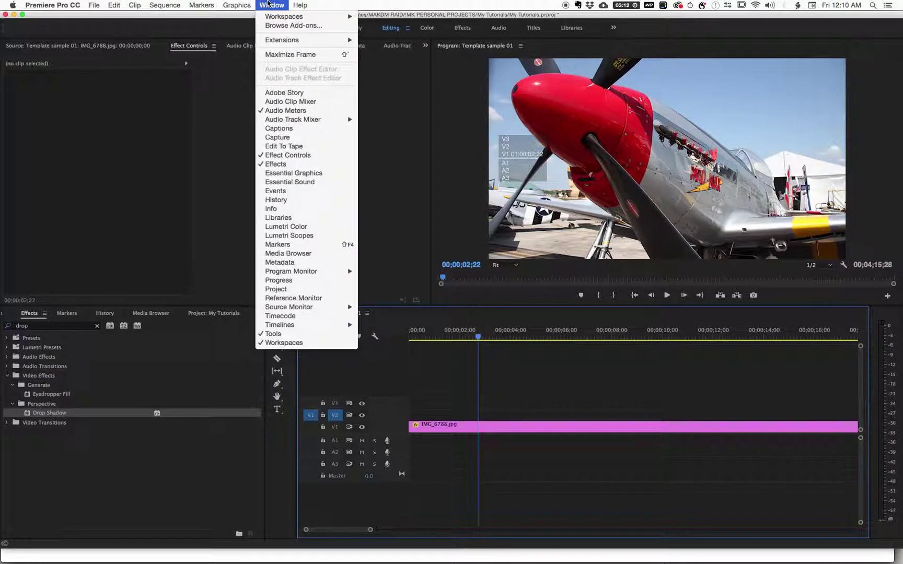
{"action": "left_click", "coordinate": [282, 176]}
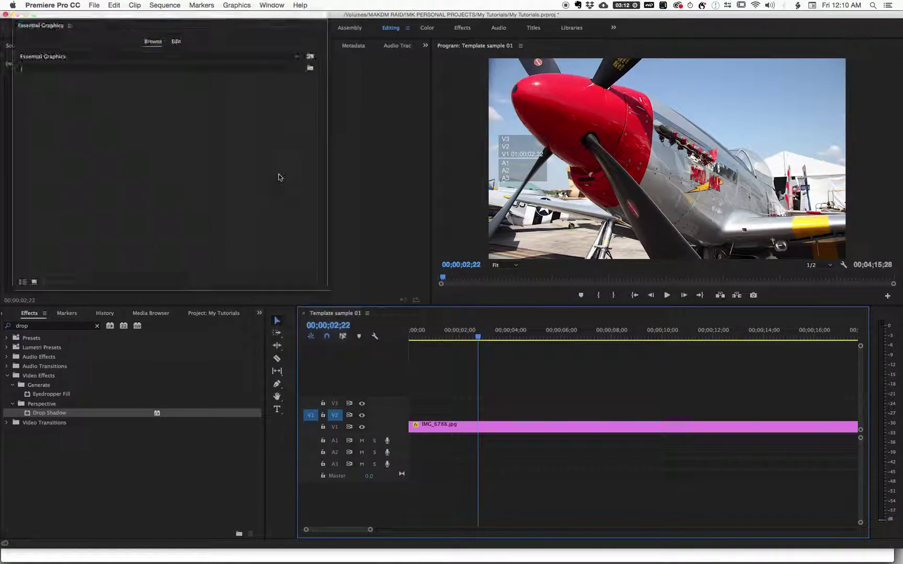
{"action": "left_click", "coordinate": [310, 58]}
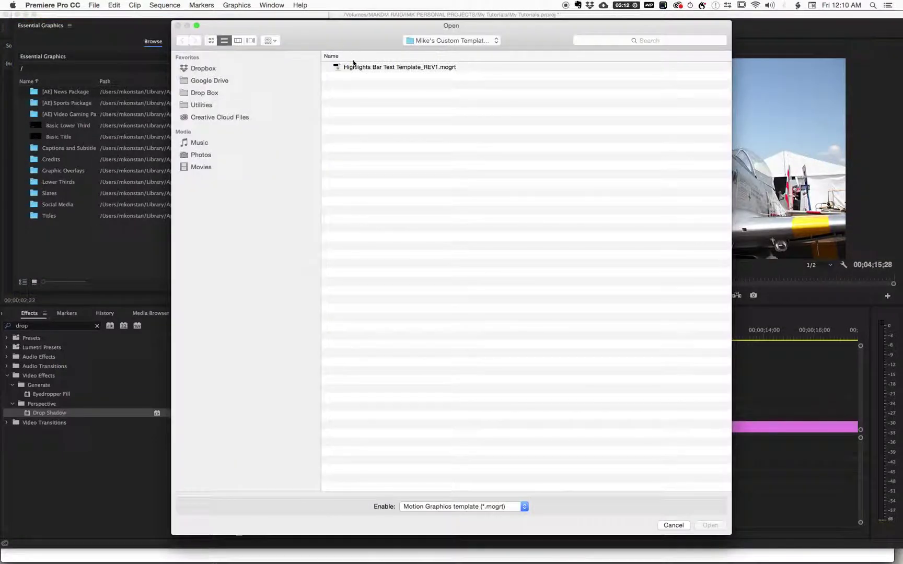
{"action": "left_click", "coordinate": [406, 68]}
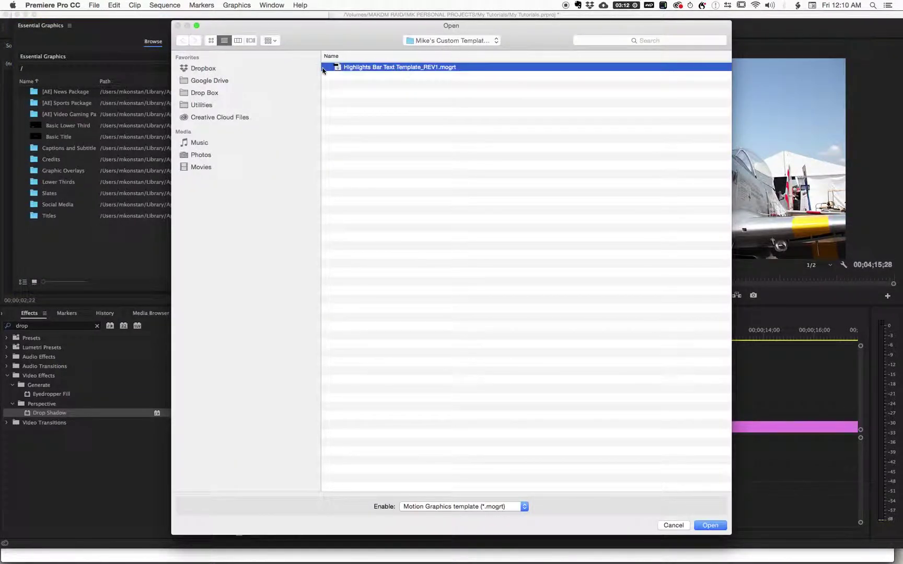
{"action": "left_click", "coordinate": [711, 525]}
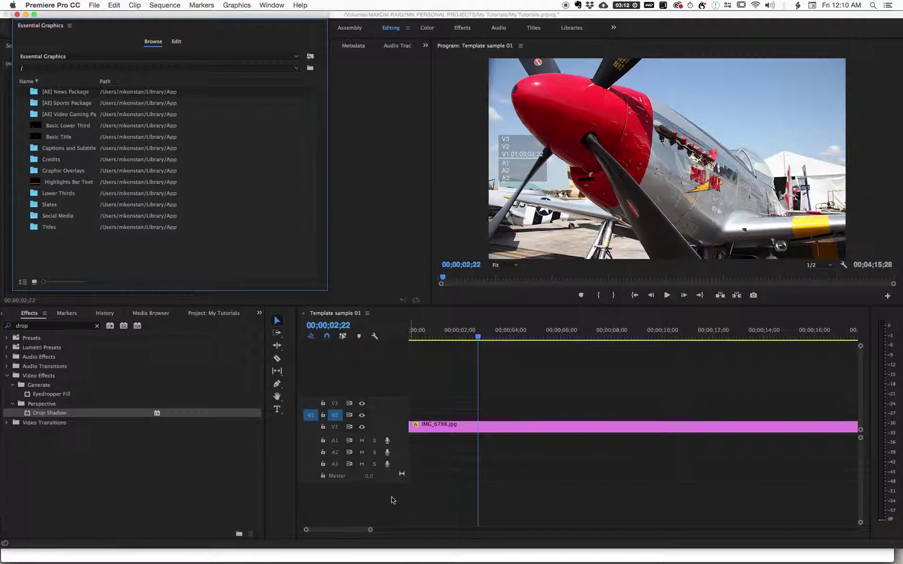
- Place the Highlights Bar Text template on V2 past the end of the image clip and delete its audio on A2
{"action": "left_click_drag", "start_coordinate": [372, 531], "coordinate": [723, 505]}
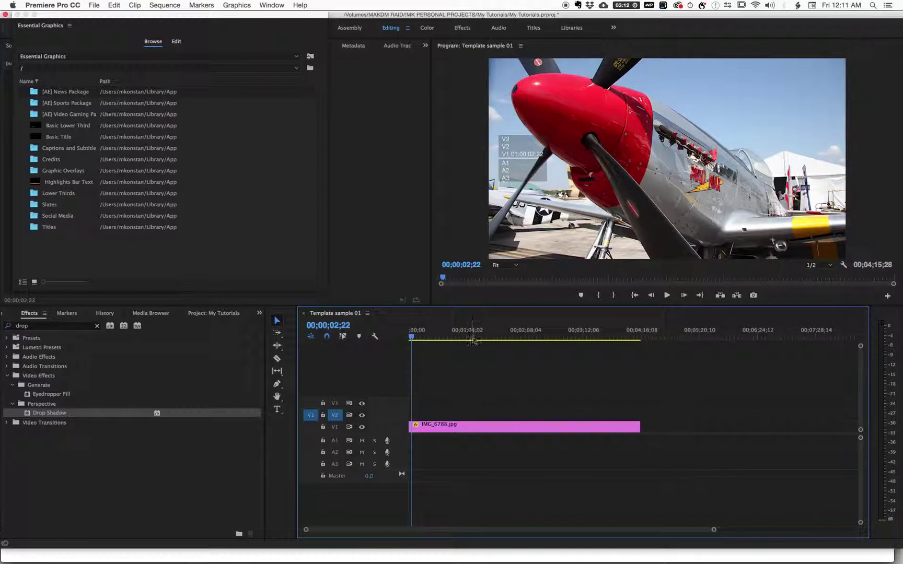
{"action": "left_click_drag", "start_coordinate": [36, 184], "coordinate": [656, 416]}
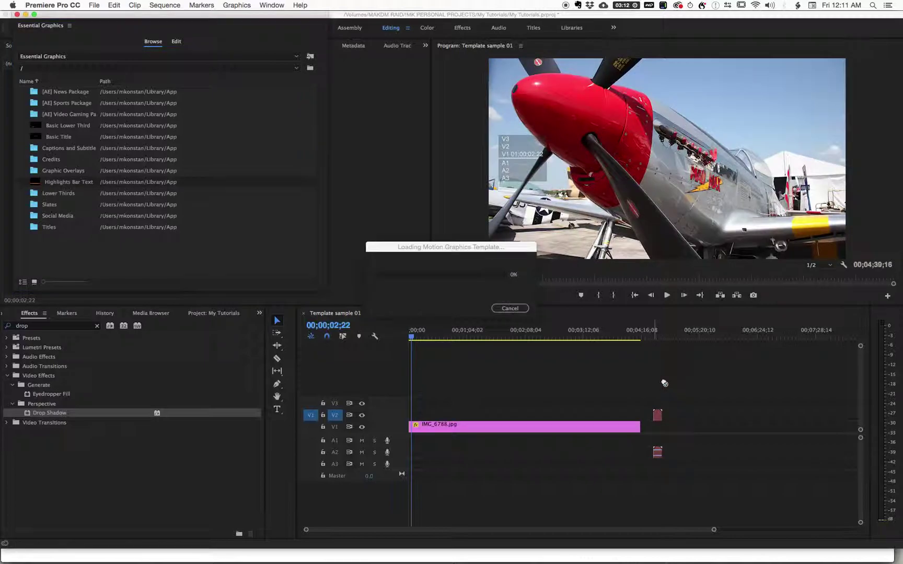
{"action": "left_click", "coordinate": [655, 338]}
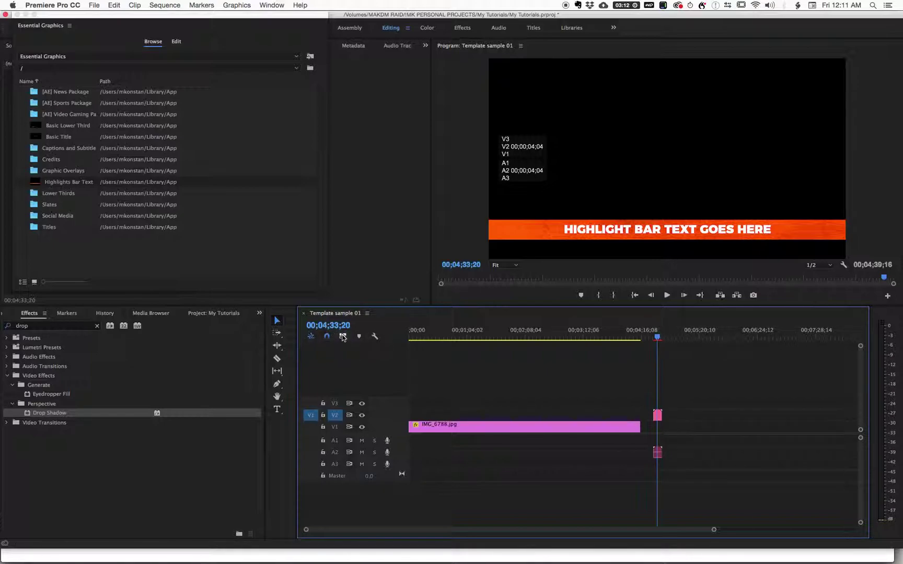
{"action": "left_click_drag", "start_coordinate": [698, 448], "coordinate": [625, 486]}
{"action": "key", "text": "Delete"}
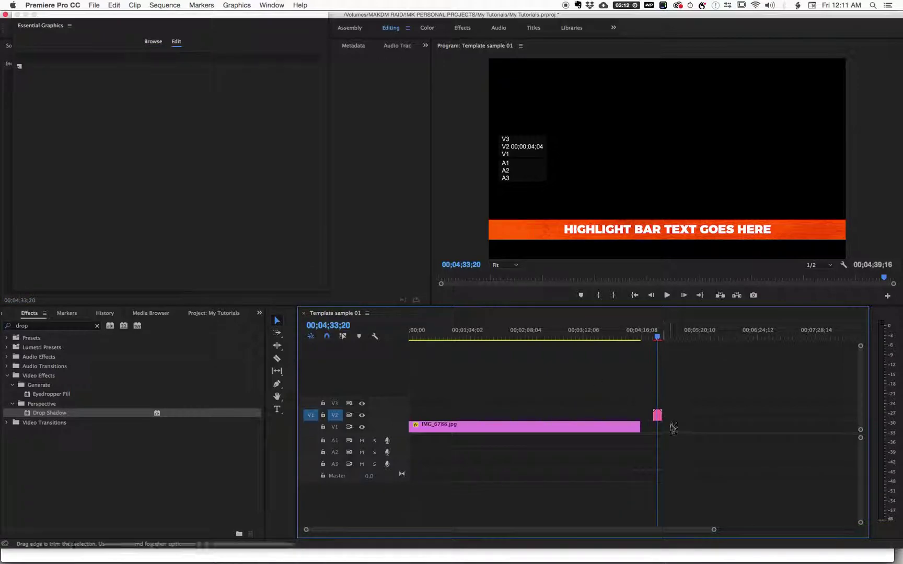
- Move the highlights bar clip on V2 to the start of the sequence, above IMG_6788.jpg
{"action": "left_click_drag", "start_coordinate": [658, 416], "coordinate": [408, 418]}
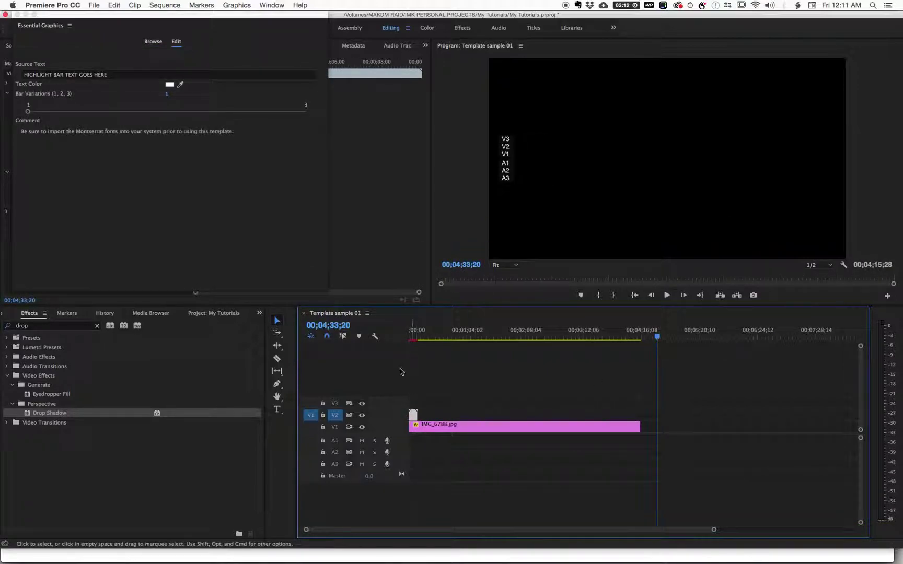
{"action": "left_click", "coordinate": [410, 340]}
{"action": "key", "text": "="}
{"action": "key", "text": "="}
{"action": "key", "text": "="}
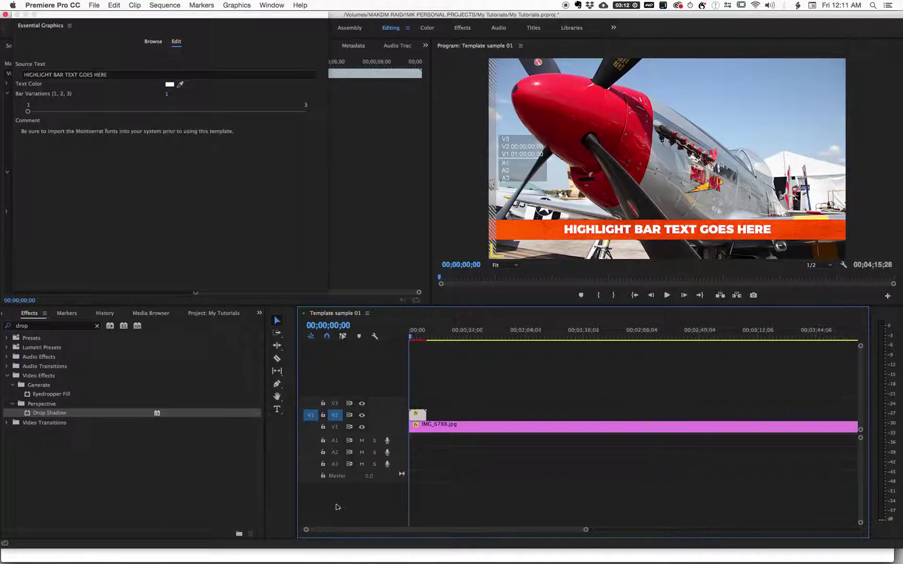
{"action": "left_click_drag", "start_coordinate": [456, 325], "coordinate": [410, 330]}
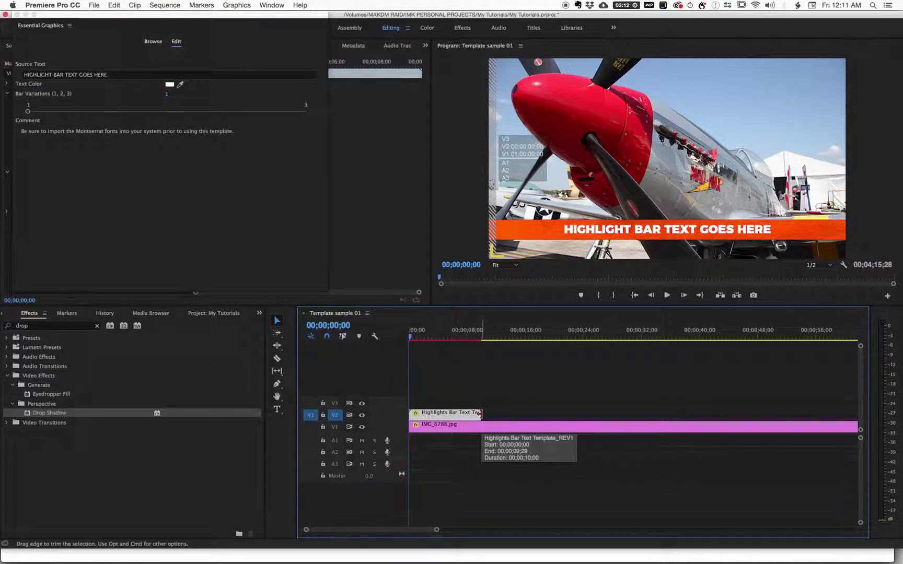
- Trim the end of the highlights bar clip to a duration of about 4 seconds
{"action": "left_click_drag", "start_coordinate": [479, 414], "coordinate": [435, 417]}
{"action": "left_click", "coordinate": [429, 331]}
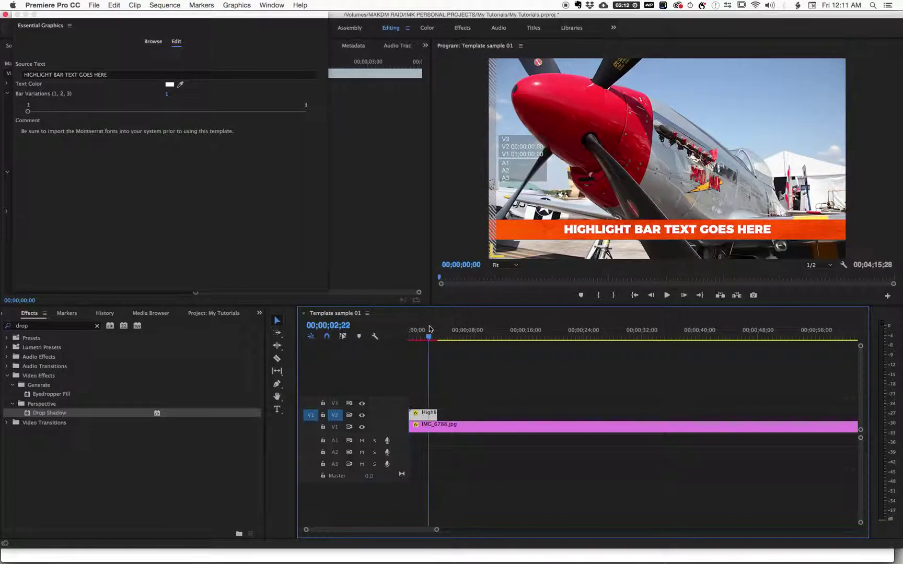
{"action": "left_click_drag", "start_coordinate": [429, 329], "coordinate": [430, 331]}
- Move the highlights bar clip along V2 to start at about 00;00;06;22 and park the playhead at its start
{"action": "left_click_drag", "start_coordinate": [417, 419], "coordinate": [465, 420]}
{"action": "left_click", "coordinate": [469, 336]}
{"action": "left_click", "coordinate": [468, 336]}
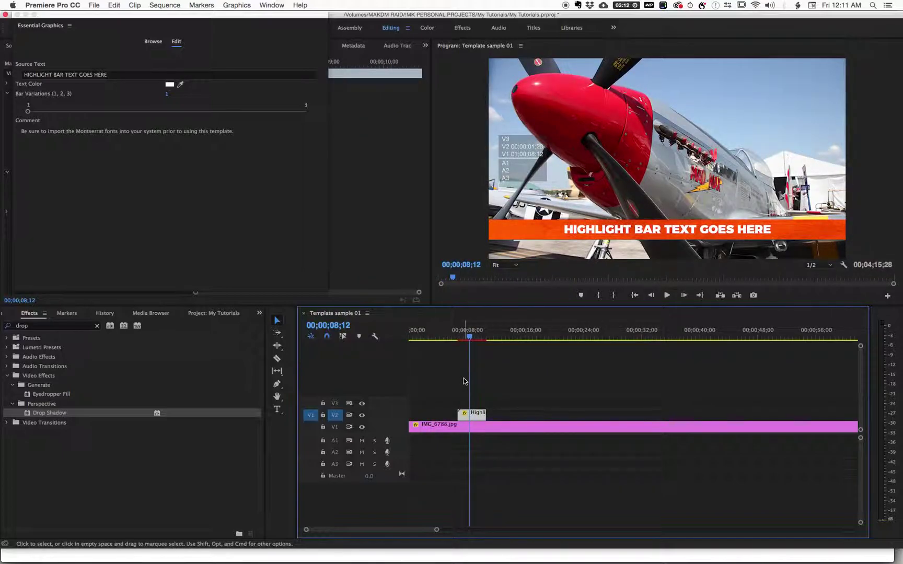
{"action": "left_click", "coordinate": [462, 337]}
{"action": "left_click", "coordinate": [459, 337]}
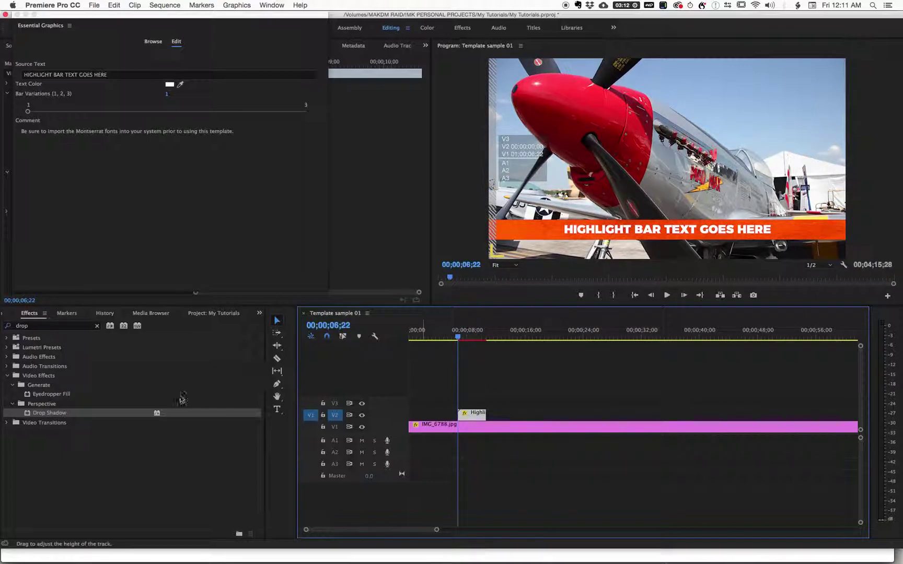
- Search the effects for "wipe" and apply the Wipe video transition to the start of the highlights bar clip
{"action": "left_click", "coordinate": [97, 326]}
{"action": "left_click", "coordinate": [66, 327]}
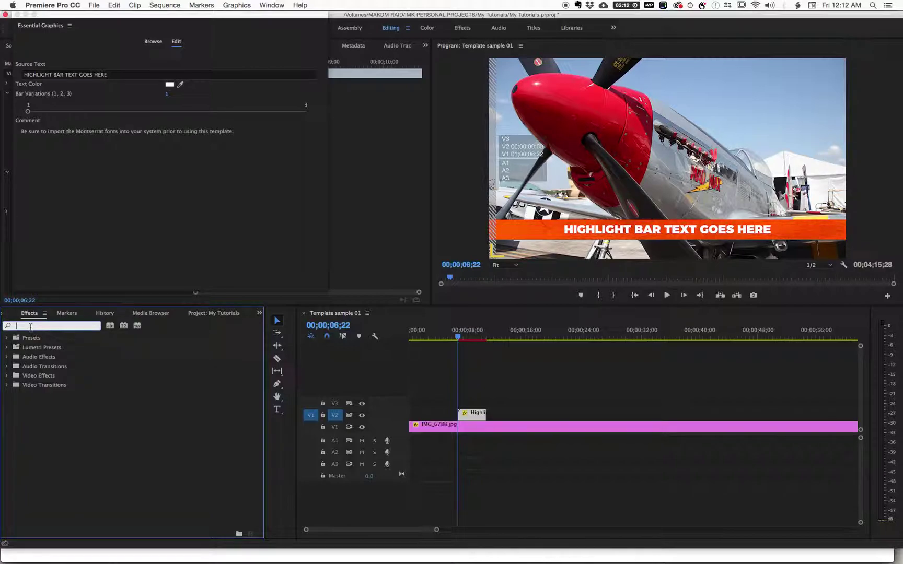
{"action": "type", "text": "w"}
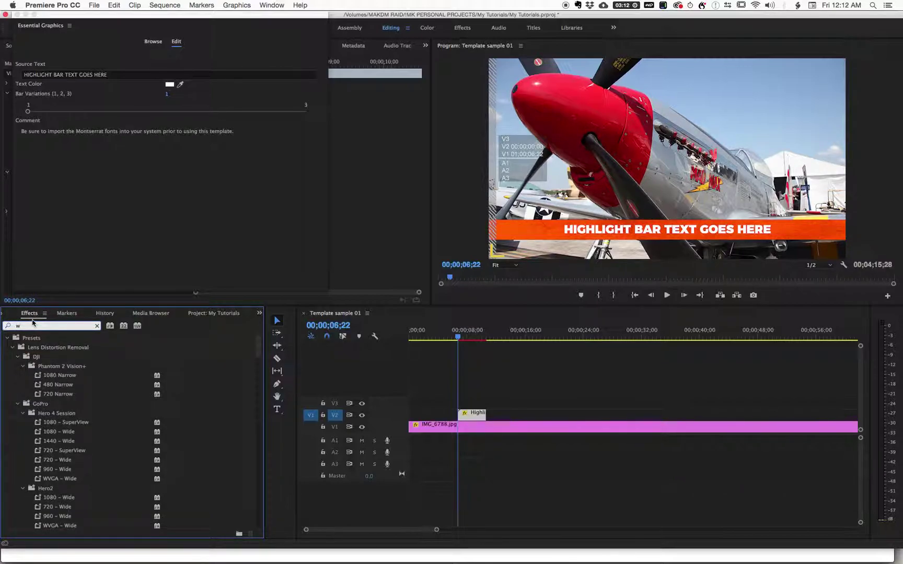
{"action": "type", "text": "ipe"}
{"action": "left_click_drag", "start_coordinate": [29, 488], "coordinate": [463, 416]}
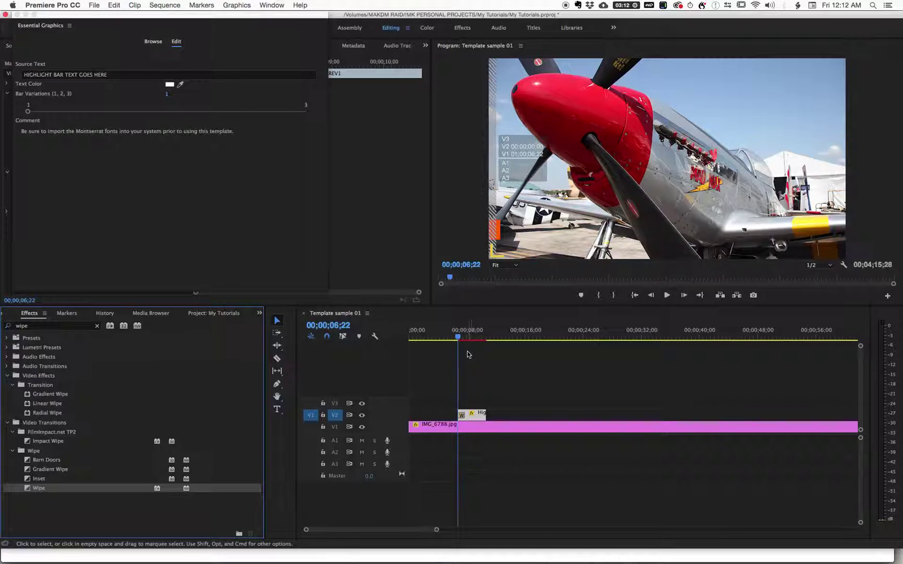
- Set the Wipe transition's duration to 20 frames
{"action": "key", "text": "="}
{"action": "key", "text": "="}
{"action": "key", "text": "="}
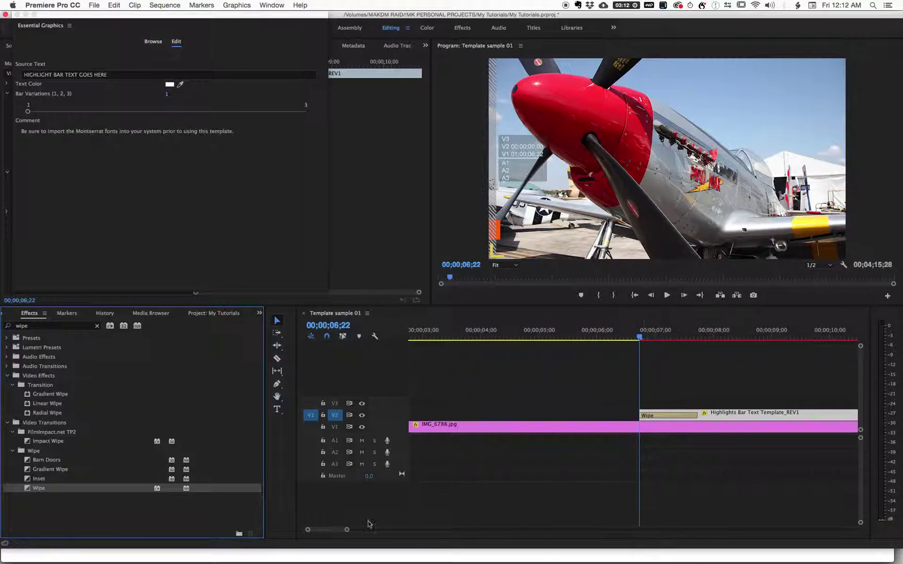
{"action": "left_click_drag", "start_coordinate": [339, 530], "coordinate": [340, 531]}
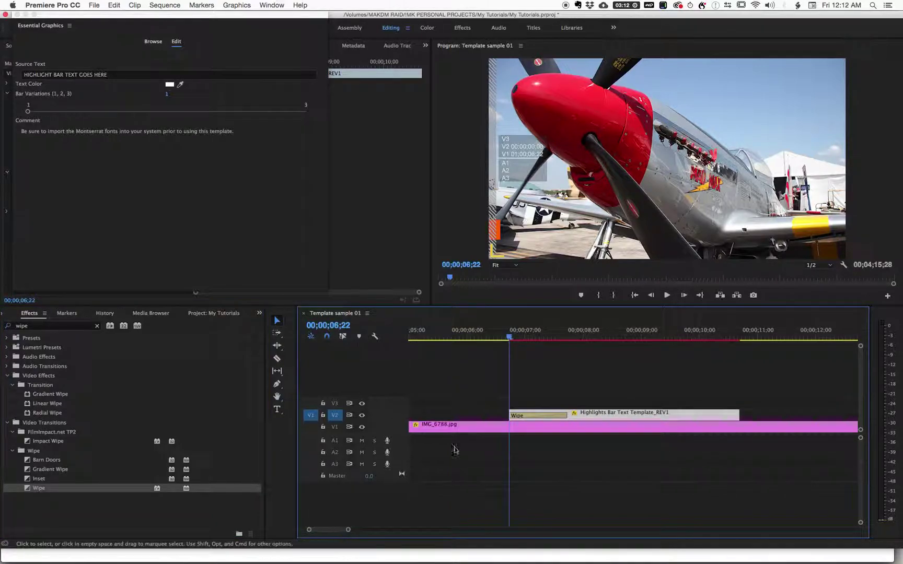
{"action": "double_click", "coordinate": [528, 416]}
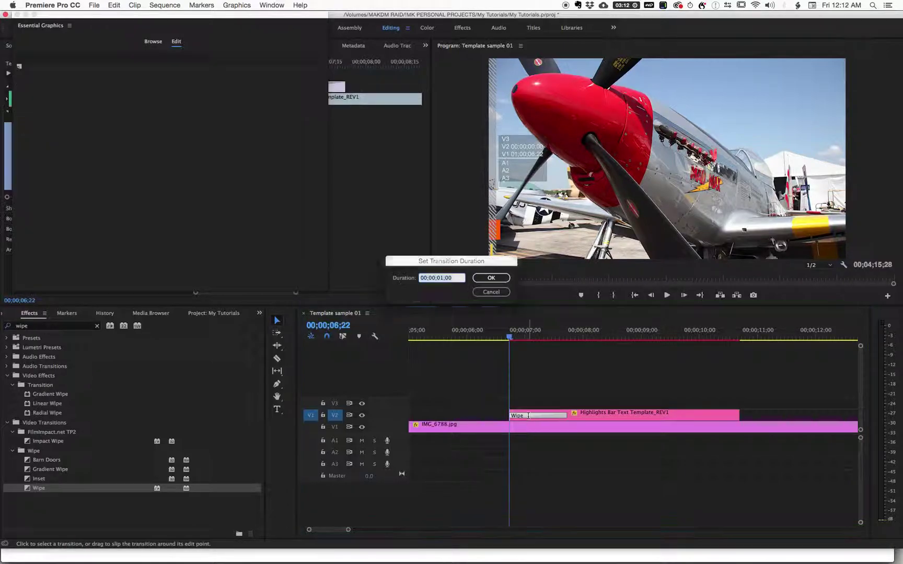
{"action": "type", "text": "20"}
{"action": "key", "text": "Return"}
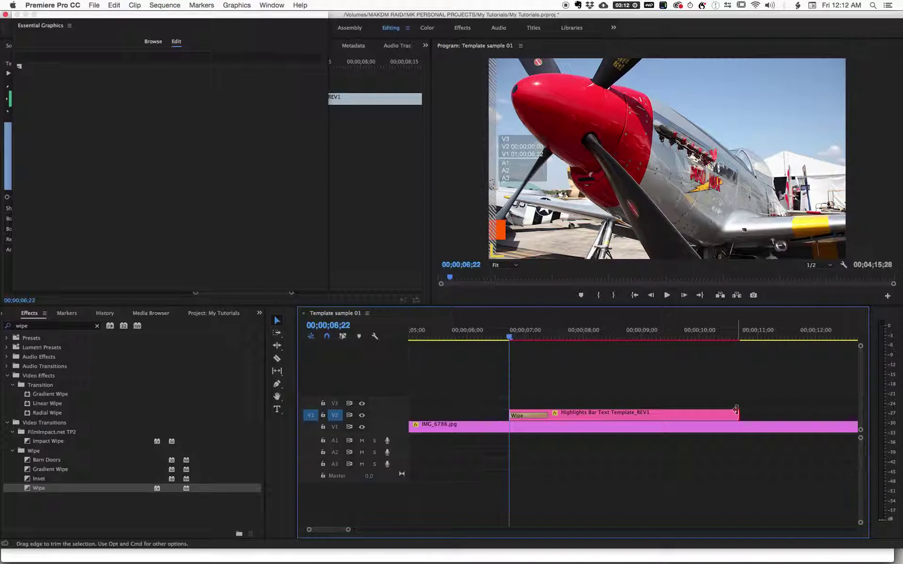
- Add a Cross Dissolve at the end of the highlights bar clip and set its duration to 10 frames
{"action": "left_click", "coordinate": [735, 411]}
{"action": "key", "text": "super+d"}
{"action": "double_click", "coordinate": [708, 416]}
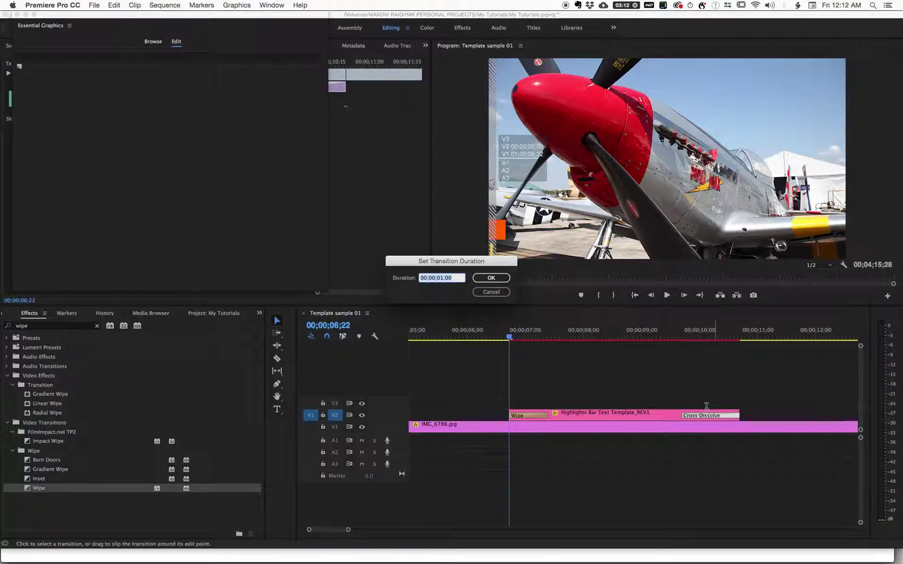
{"action": "type", "text": "10"}
{"action": "key", "text": "Return"}
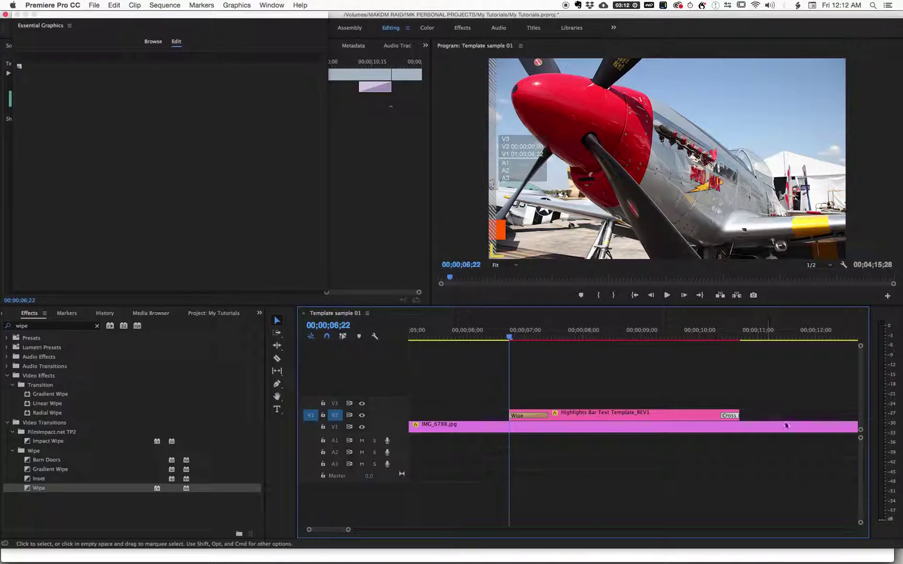
- Search the effects for "drop" and apply the Drop Shadow video effect to the highlights bar clip on V2
{"action": "left_click_drag", "start_coordinate": [621, 337], "coordinate": [593, 337]}
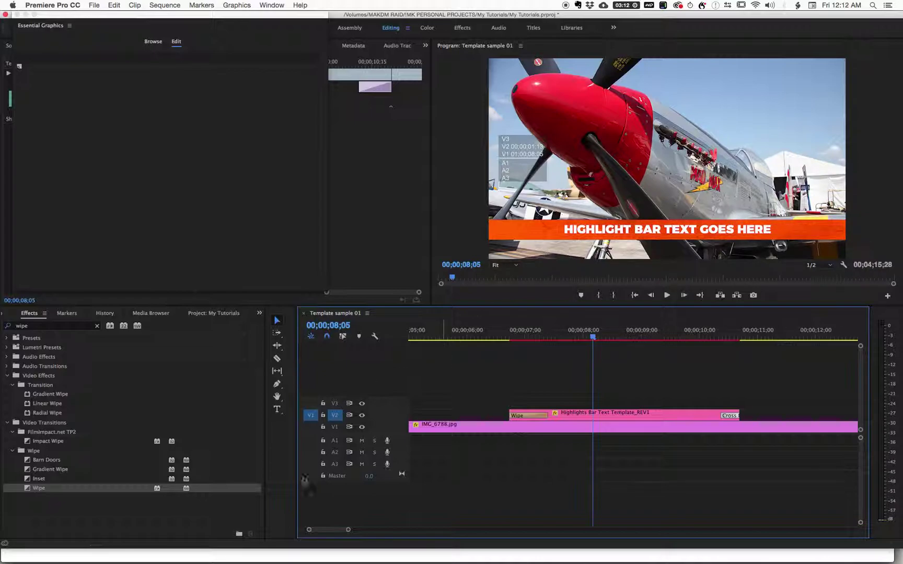
{"action": "left_click", "coordinate": [42, 326]}
{"action": "type", "text": "d"}
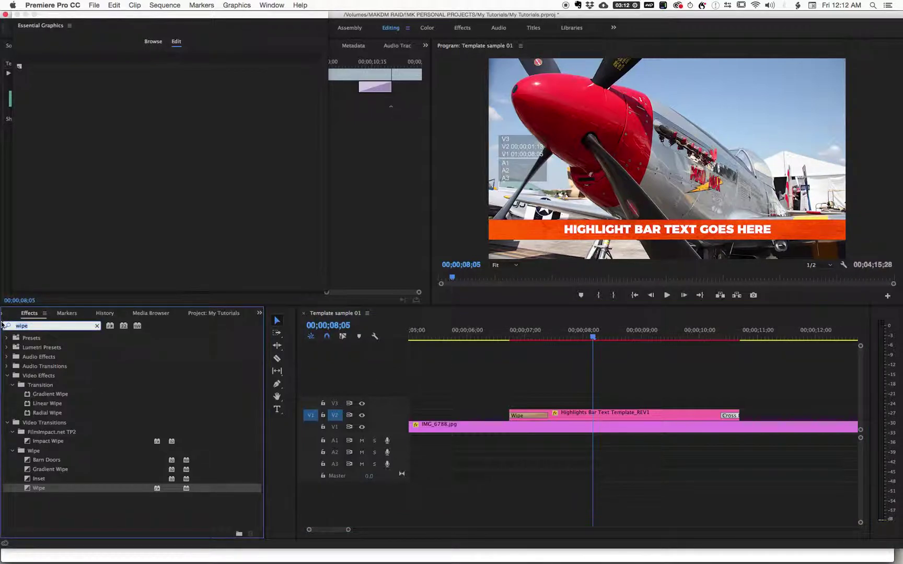
{"action": "type", "text": "rop"}
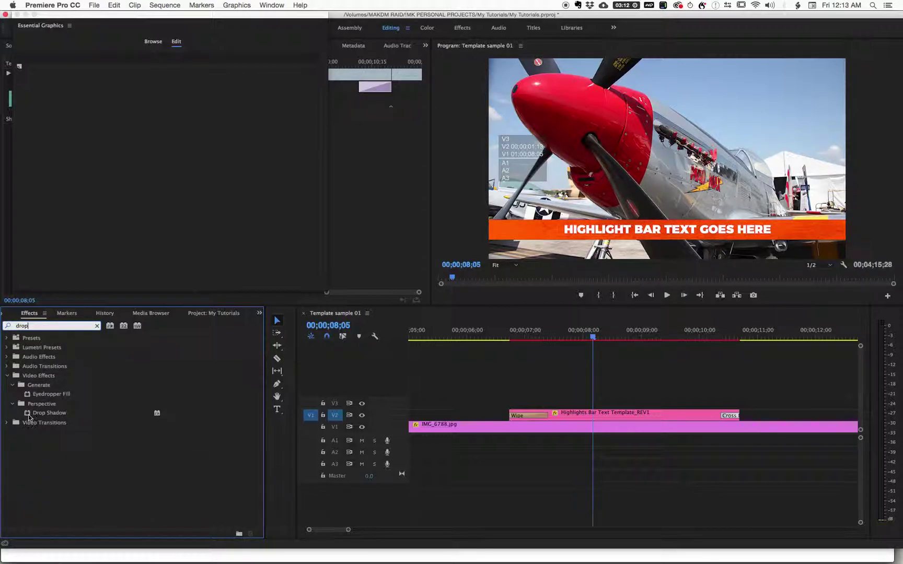
{"action": "left_click_drag", "start_coordinate": [29, 417], "coordinate": [634, 418]}
{"action": "left_click", "coordinate": [629, 419]}
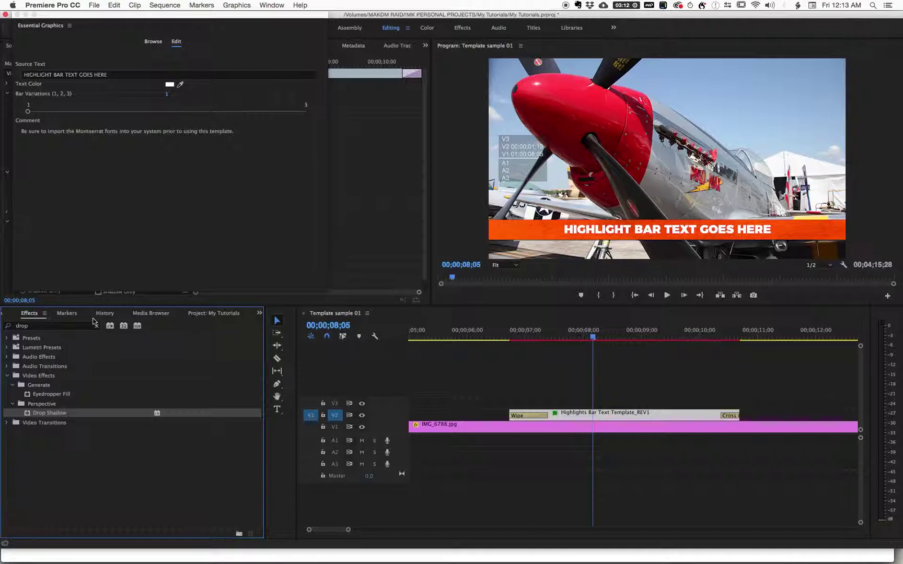
- Search the effects for "crop", apply Crop to the highlights bar clip, and park the playhead at 00;00;08;09
{"action": "left_click", "coordinate": [46, 326]}
{"action": "type", "text": "crop"}
{"action": "left_click_drag", "start_coordinate": [30, 397], "coordinate": [591, 413]}
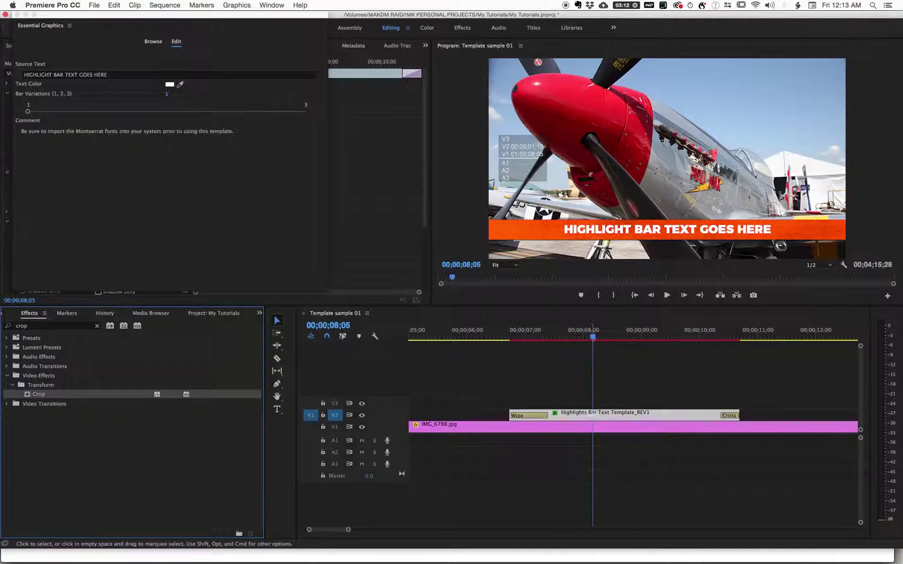
{"action": "left_click", "coordinate": [604, 335]}
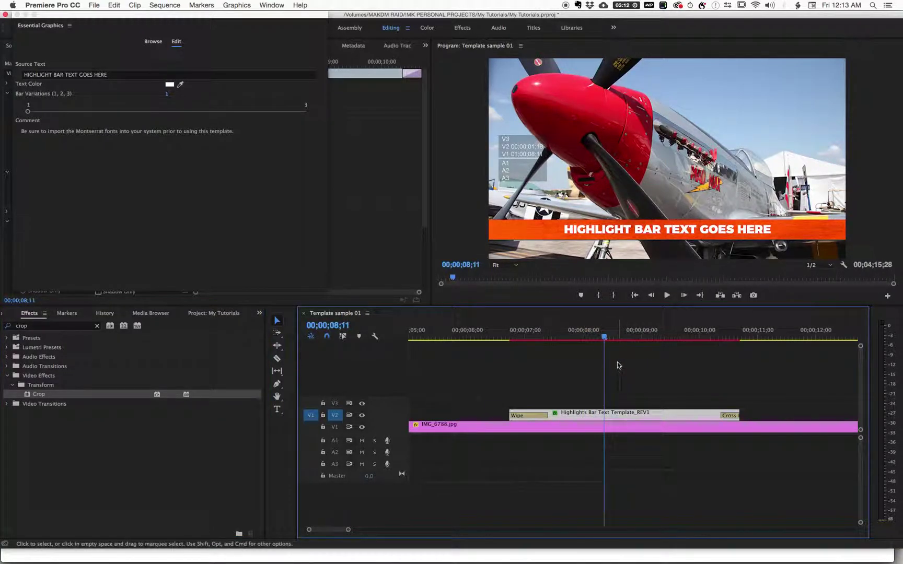
{"action": "key", "text": "space"}
{"action": "left_click_drag", "start_coordinate": [634, 329], "coordinate": [602, 338]}
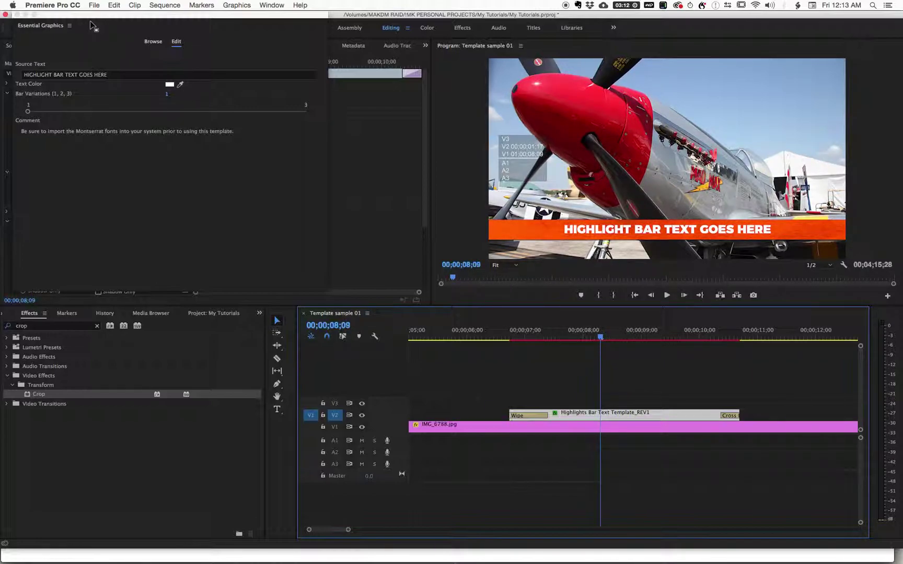
- Save the project and move the Crop effect above Drop Shadow in the highlights bar clip's effect controls
{"action": "left_click_drag", "start_coordinate": [107, 21], "coordinate": [159, 353]}
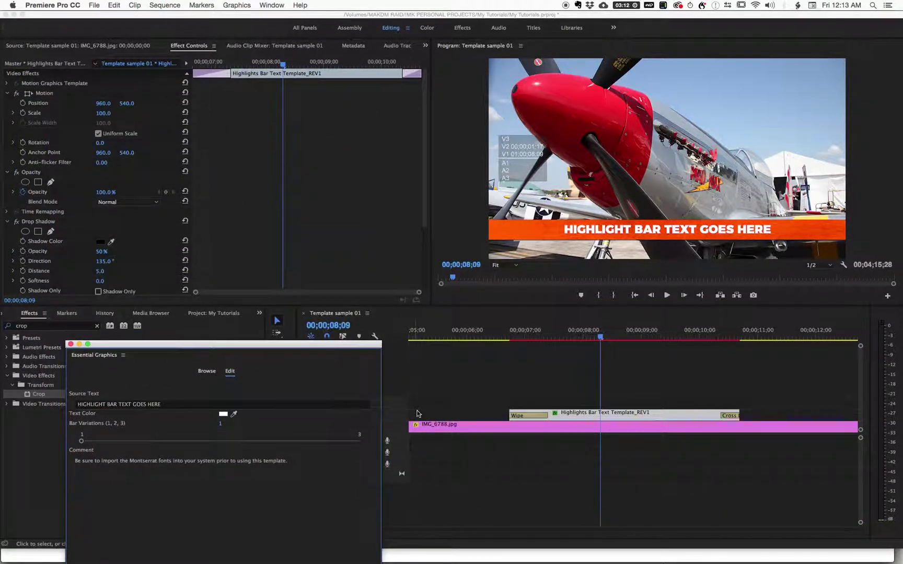
{"action": "double_click", "coordinate": [603, 416]}
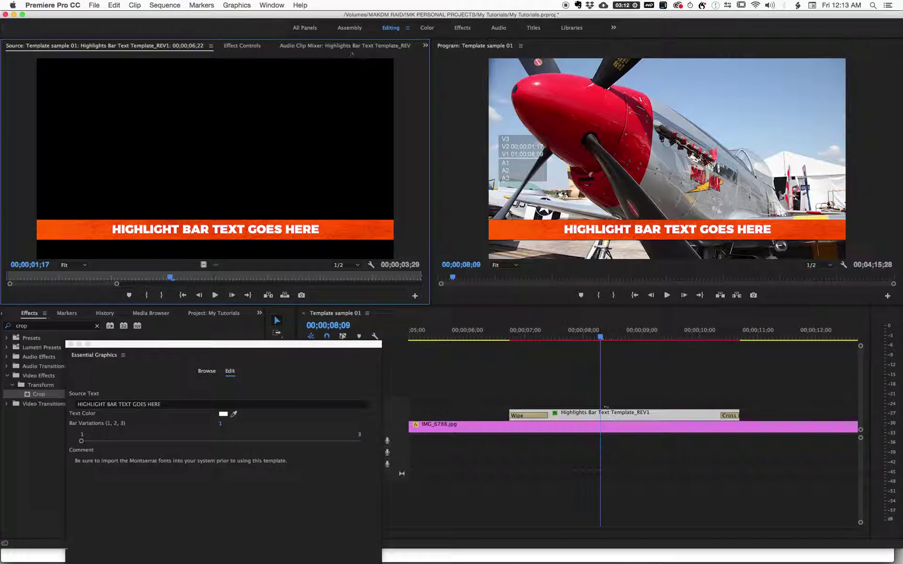
{"action": "left_click", "coordinate": [246, 47]}
{"action": "scroll", "coordinate": [81, 202], "scroll_direction": "down", "scroll_amount": 5}
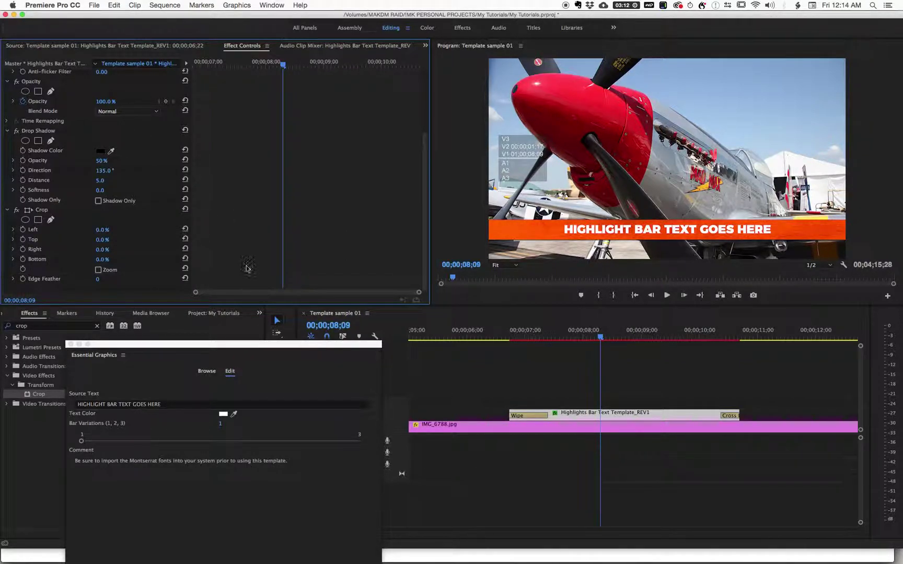
{"action": "key", "text": "super+s"}
{"action": "left_click_drag", "start_coordinate": [44, 210], "coordinate": [60, 130]}
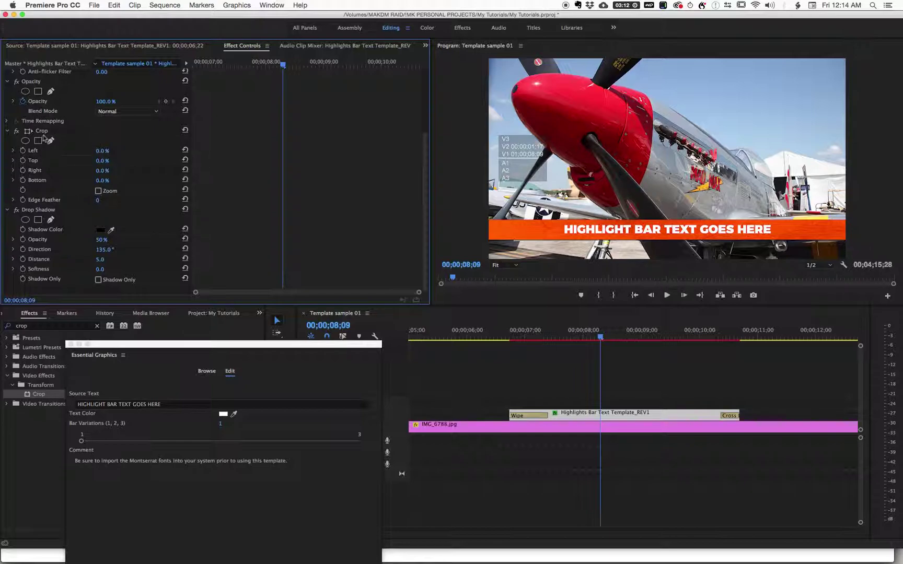
- Set the Drop Shadow's opacity to 59%, distance to 37 and softness to 33
{"action": "scroll", "coordinate": [162, 117], "scroll_direction": "up", "scroll_amount": 3}
{"action": "scroll", "coordinate": [244, 130], "scroll_direction": "up", "scroll_amount": 6}
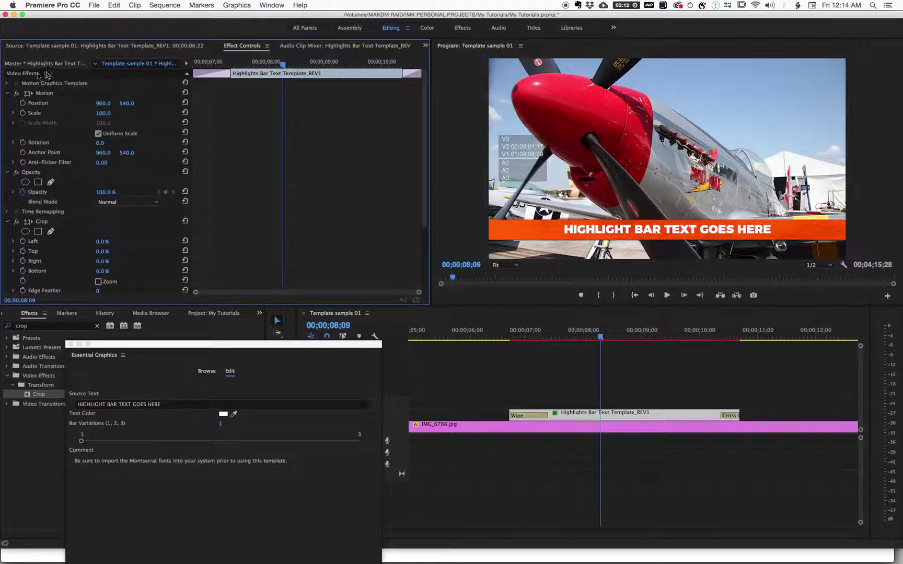
{"action": "scroll", "coordinate": [56, 261], "scroll_direction": "down", "scroll_amount": 5}
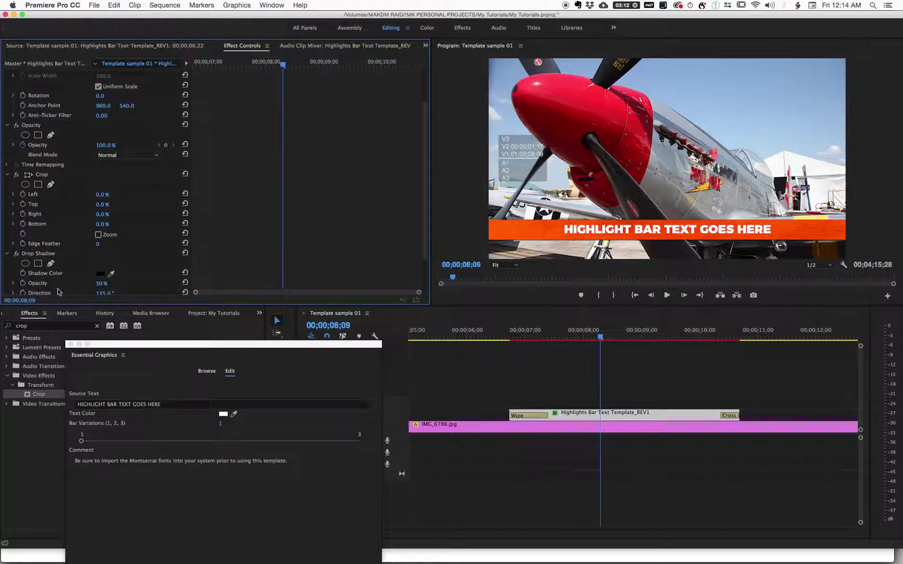
{"action": "scroll", "coordinate": [102, 140], "scroll_direction": "down", "scroll_amount": 2}
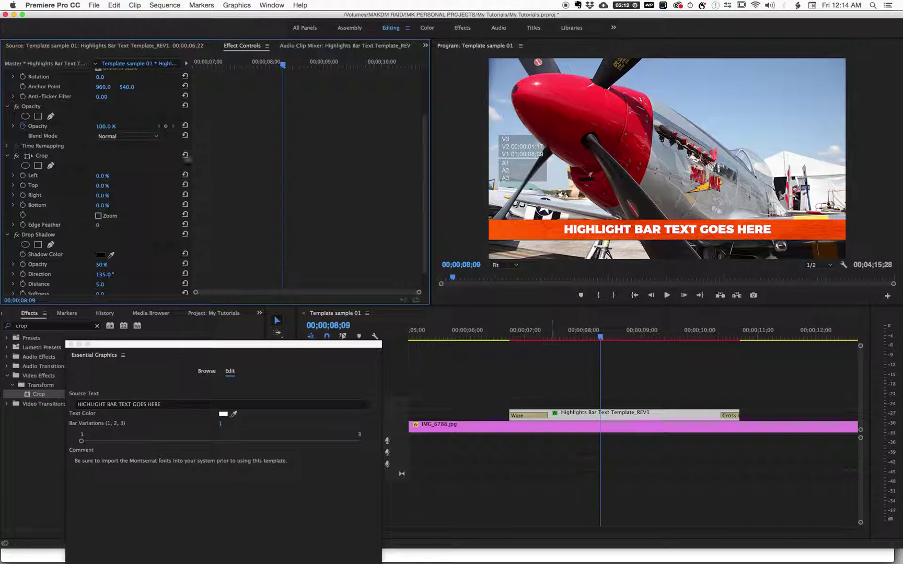
{"action": "scroll", "coordinate": [51, 246], "scroll_direction": "down", "scroll_amount": 2}
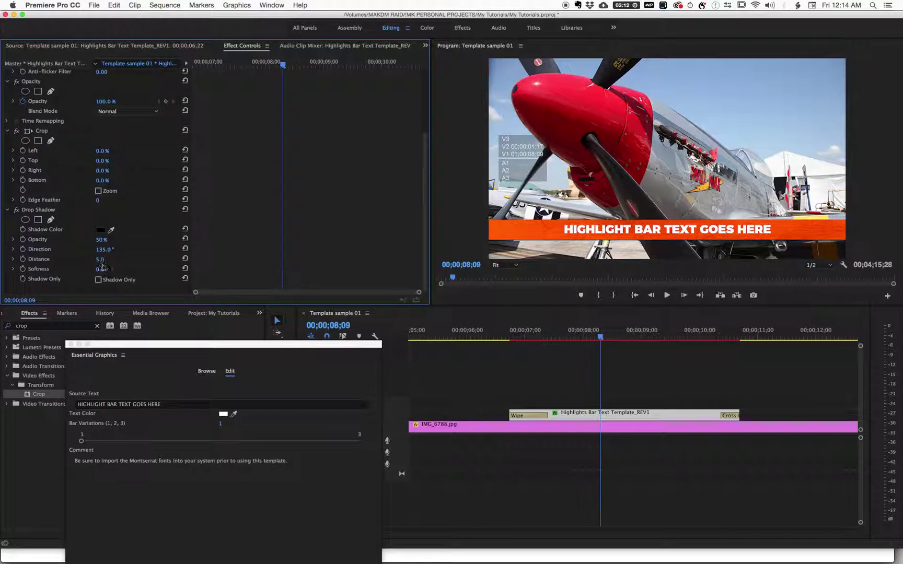
{"action": "mouse_move", "coordinate": [97, 260]}
{"action": "left_mouse_down"}
{"action": "mouse_move", "coordinate": [110, 260]}
{"action": "mouse_move", "coordinate": [105, 270]}
{"action": "left_mouse_up"}
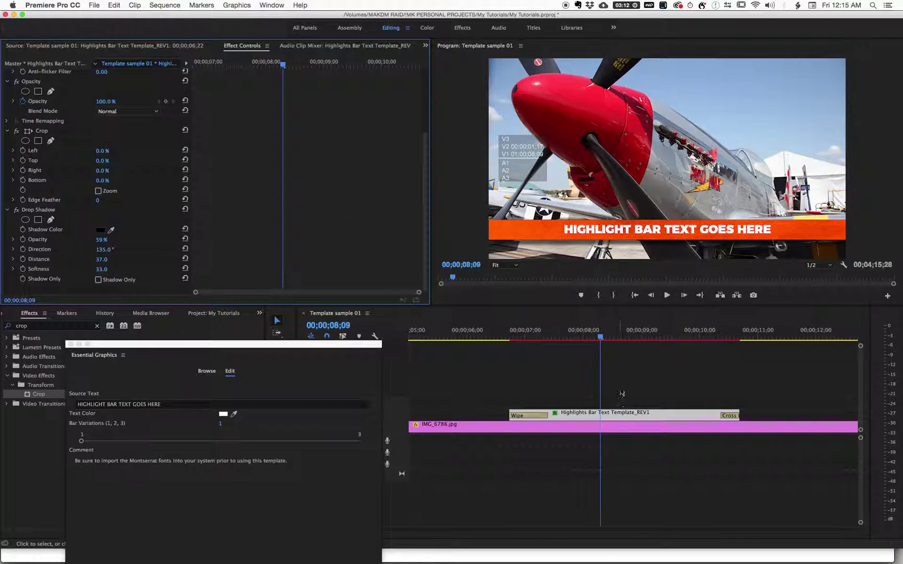
- Examine the highlights bar's drop shadow over the image by previewing the clip in the timeline
{"action": "left_click", "coordinate": [606, 337]}
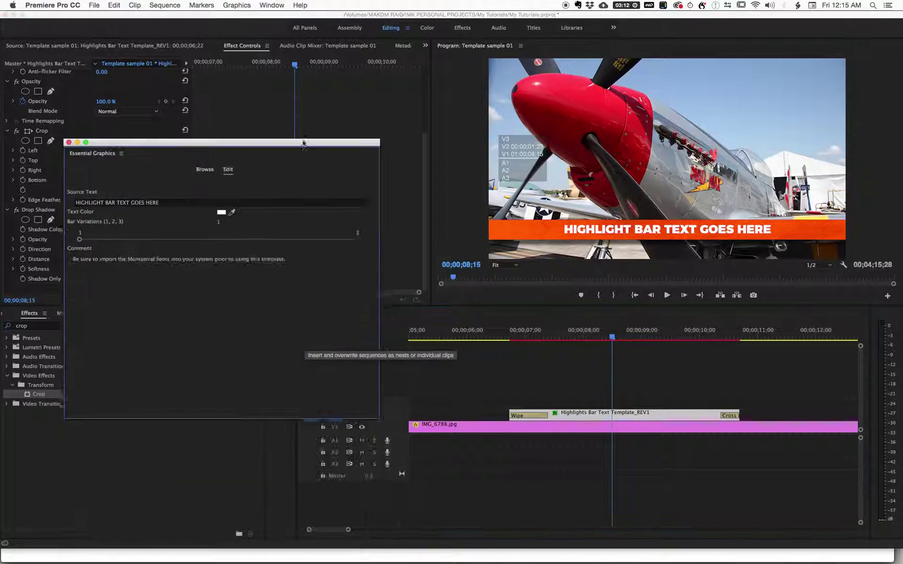
{"action": "left_click", "coordinate": [619, 332]}
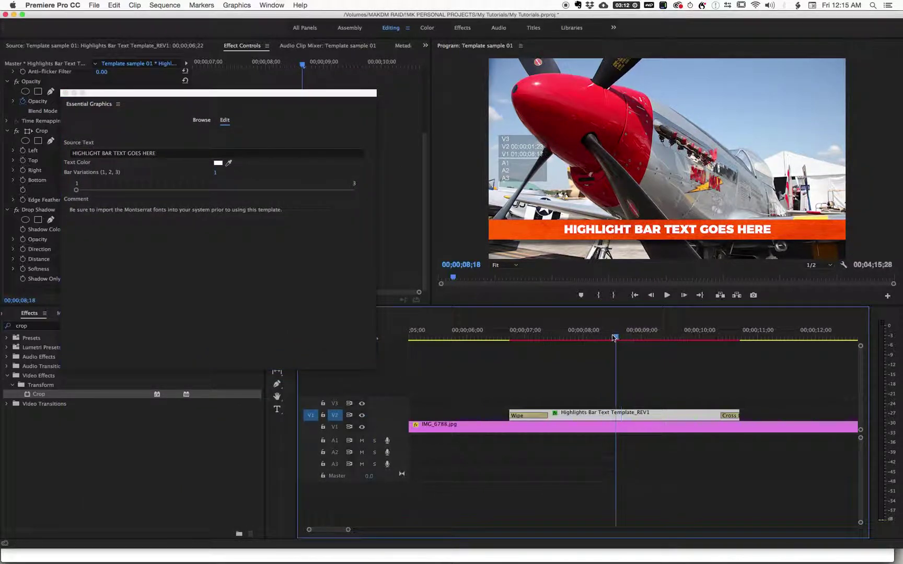
{"action": "key", "text": "="}
{"action": "key", "text": "="}
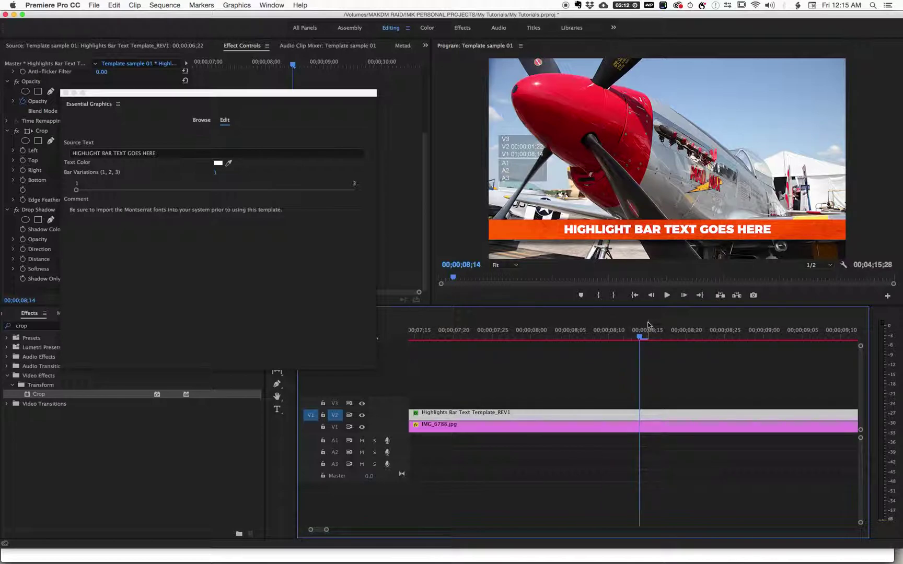
{"action": "key", "text": "minus"}
{"action": "key", "text": "minus"}
{"action": "key", "text": "minus"}
{"action": "key", "text": "minus"}
{"action": "key", "text": "space"}
{"action": "left_click_drag", "start_coordinate": [528, 335], "coordinate": [536, 337]}
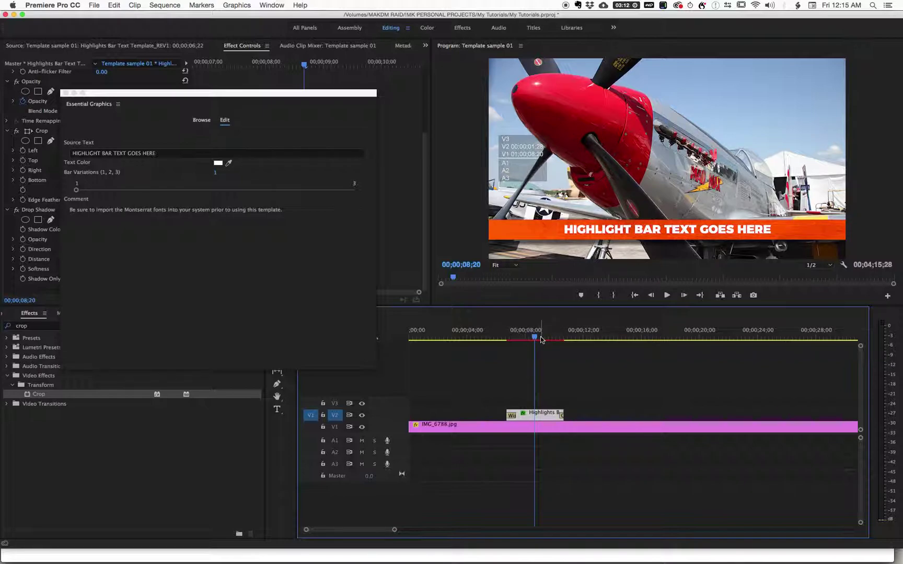
{"action": "mouse_move", "coordinate": [541, 340]}
{"action": "left_mouse_down"}
{"action": "mouse_move", "coordinate": [512, 336]}
{"action": "mouse_move", "coordinate": [565, 334]}
{"action": "mouse_move", "coordinate": [524, 335]}
{"action": "mouse_move", "coordinate": [533, 339]}
{"action": "left_mouse_up"}
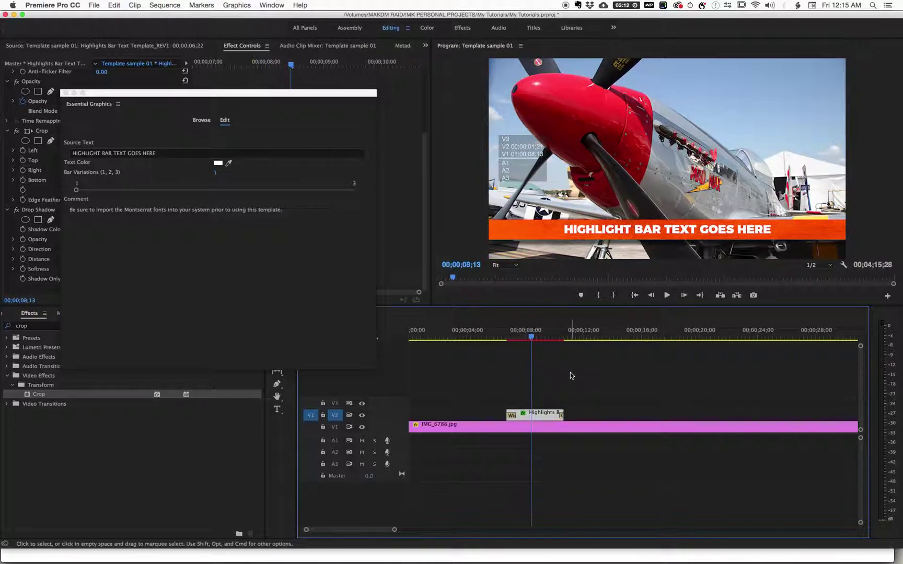
- Duplicate the highlights bar clip on V2 so the copy starts at about 14 seconds
{"action": "key", "text": "minus"}
{"action": "key", "text": "minus"}
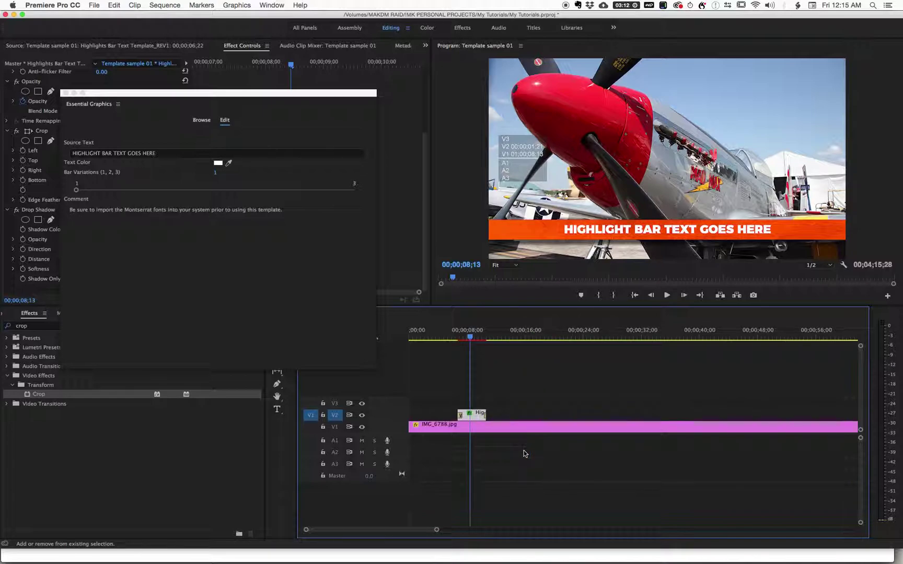
{"action": "left_click_drag", "start_coordinate": [436, 337], "coordinate": [441, 338]}
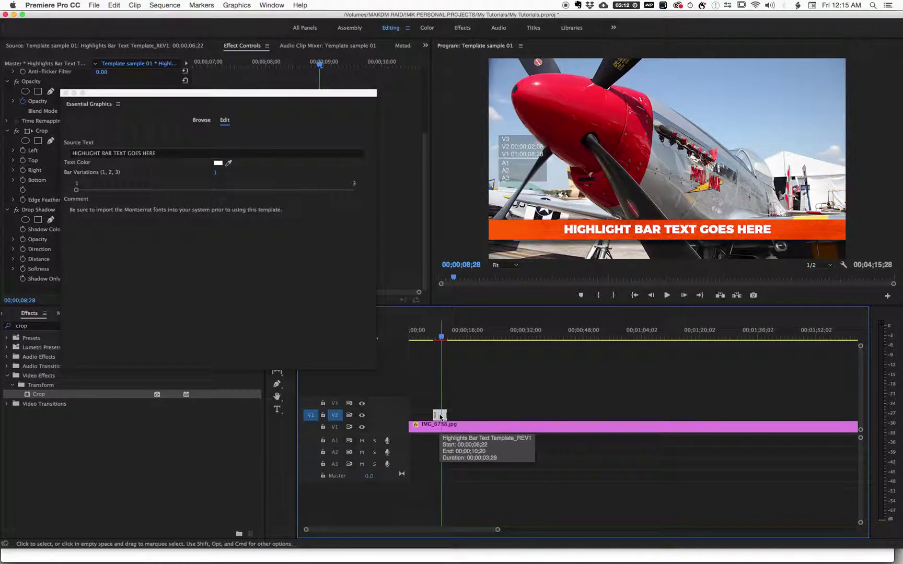
{"action": "left_click_drag", "start_coordinate": [439, 417], "coordinate": [467, 416]}
{"action": "left_click", "coordinate": [466, 337]}
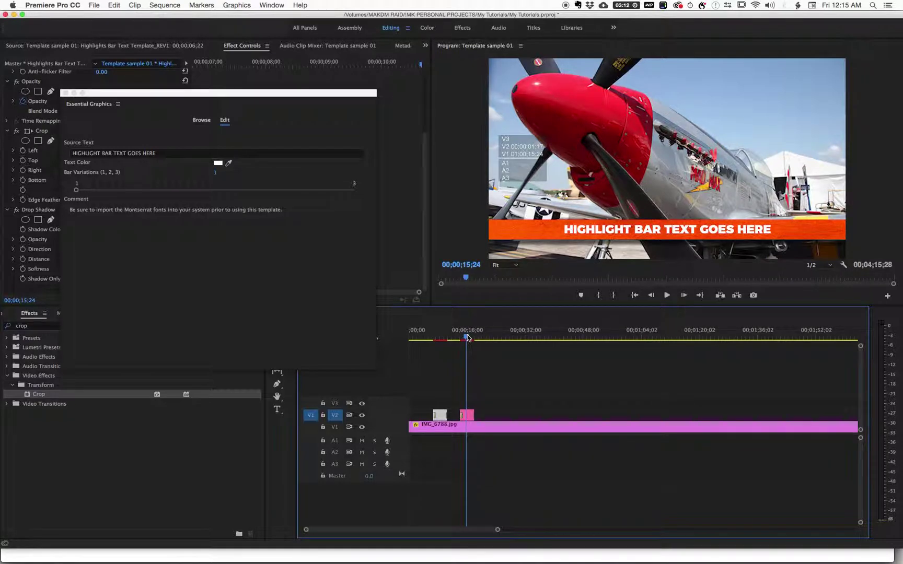
{"action": "left_click_drag", "start_coordinate": [468, 338], "coordinate": [500, 334]}
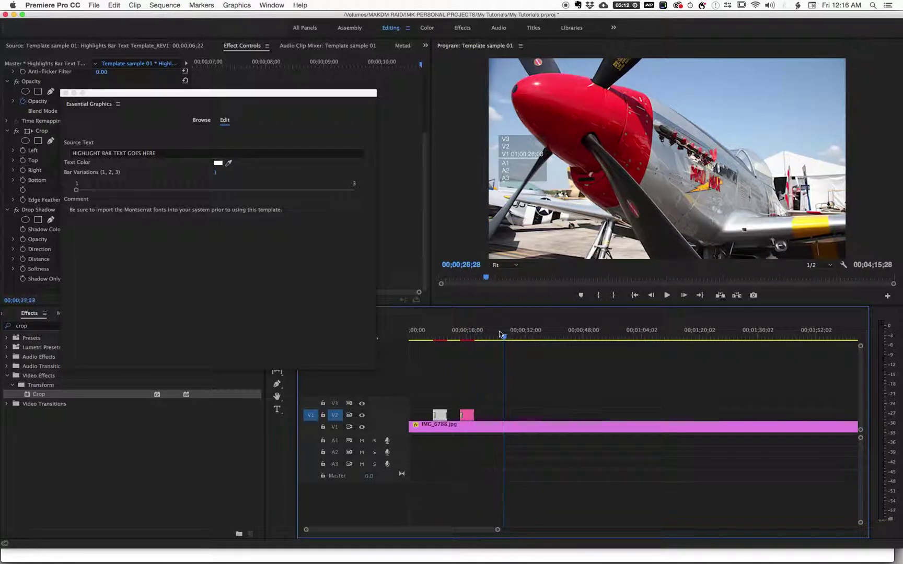
- Duplicate the second highlights bar clip along V2 so the new copy starts at about 32 seconds
{"action": "left_click", "coordinate": [467, 415]}
{"action": "left_click_drag", "start_coordinate": [529, 419], "coordinate": [530, 416]}
{"action": "left_click", "coordinate": [528, 334]}
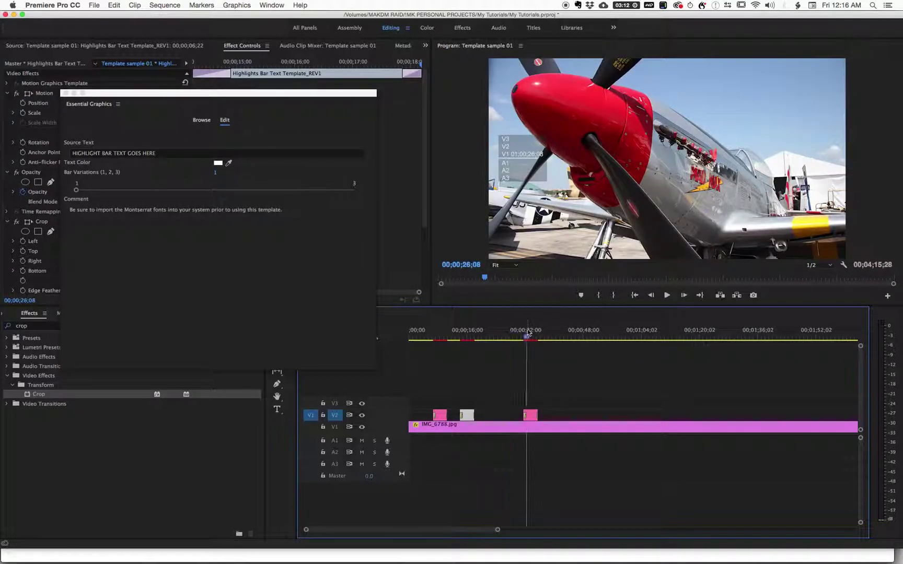
{"action": "left_click_drag", "start_coordinate": [528, 332], "coordinate": [532, 334]}
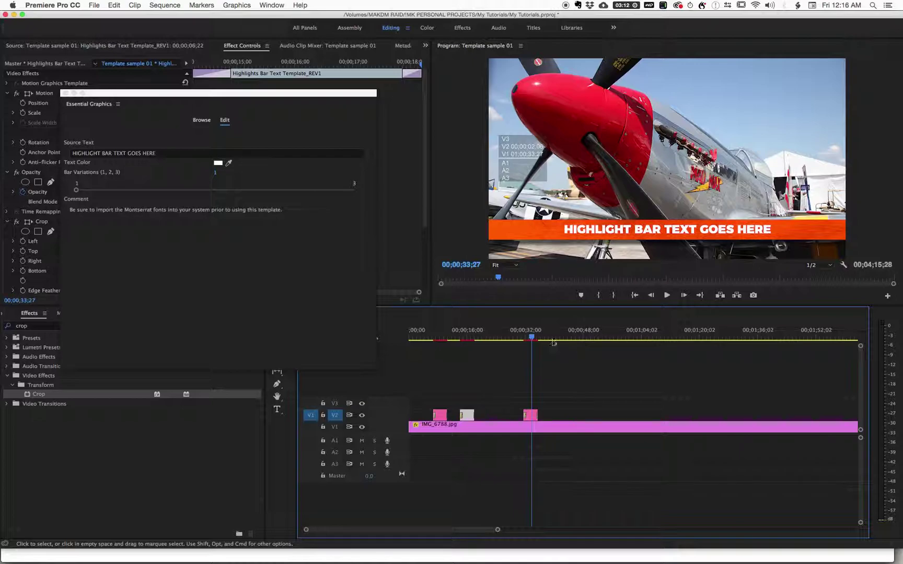
- Park the playhead at 00;00;08;24 and open the first highlights bar clip with its Essential Graphics properties in view
{"action": "left_click", "coordinate": [447, 330]}
{"action": "left_click_drag", "start_coordinate": [448, 330], "coordinate": [442, 331]}
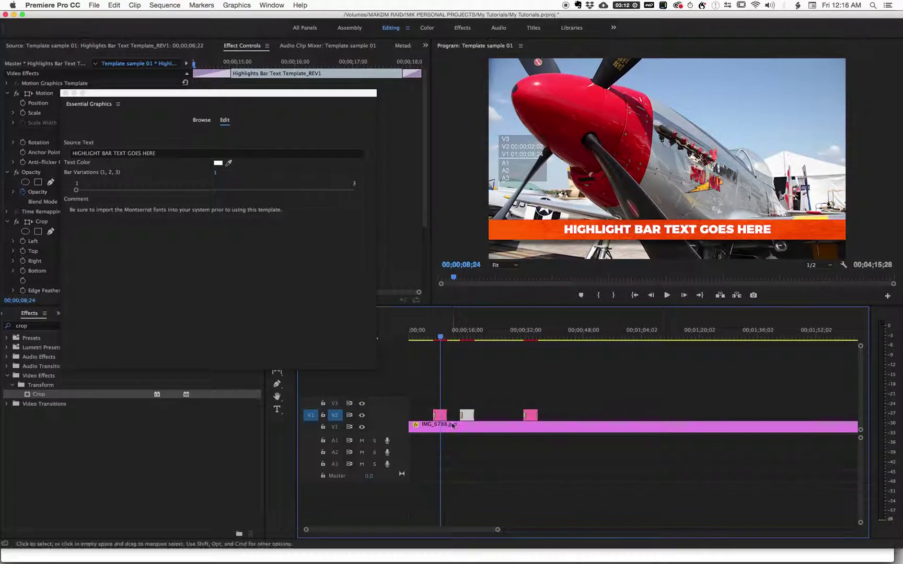
{"action": "left_click_drag", "start_coordinate": [161, 94], "coordinate": [137, 64]}
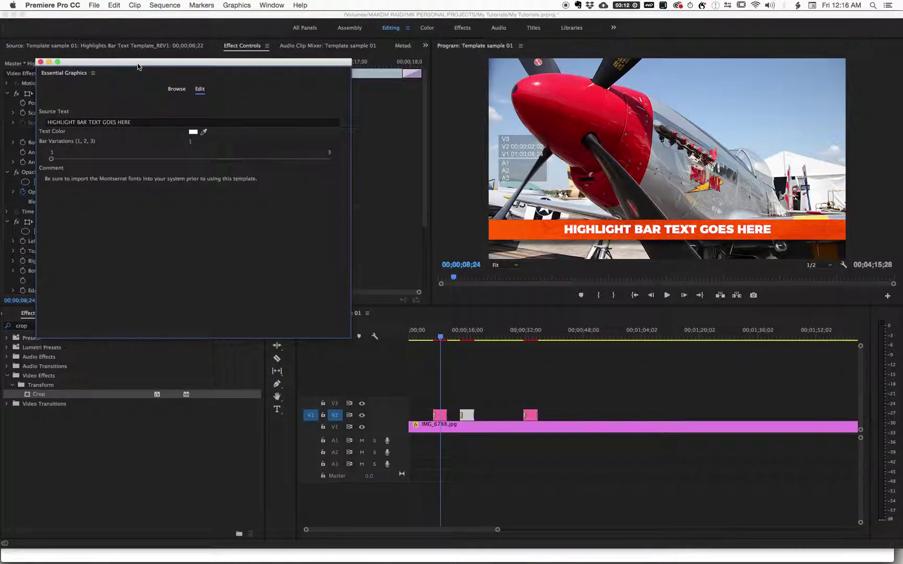
{"action": "left_click", "coordinate": [440, 416]}
{"action": "double_click", "coordinate": [440, 416]}
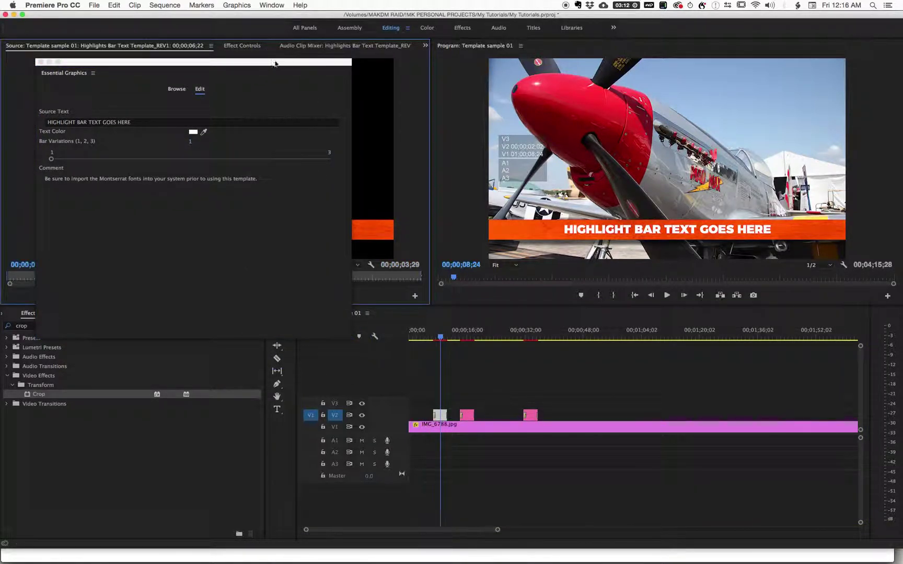
{"action": "left_click", "coordinate": [263, 63]}
{"action": "left_click_drag", "start_coordinate": [263, 63], "coordinate": [223, 30]}
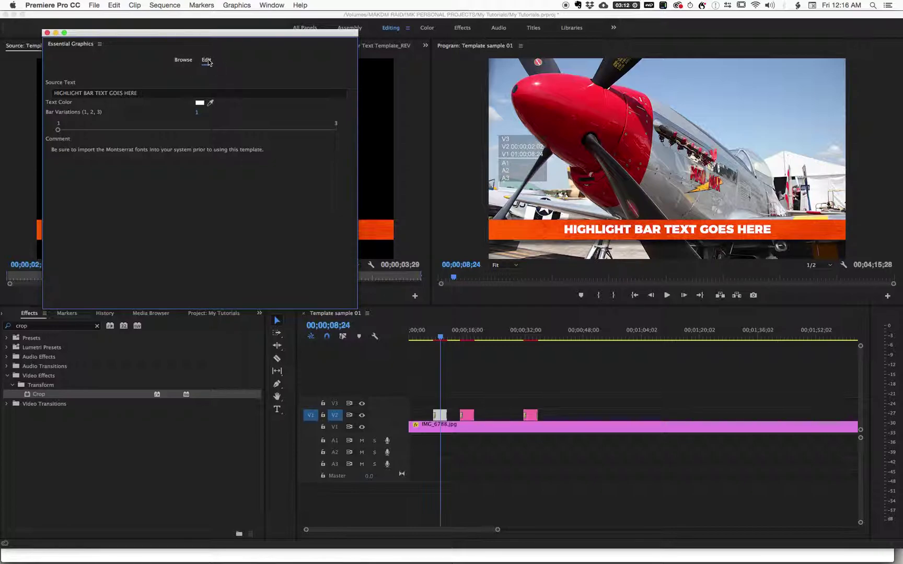
{"action": "left_click_drag", "start_coordinate": [210, 33], "coordinate": [206, 36]}
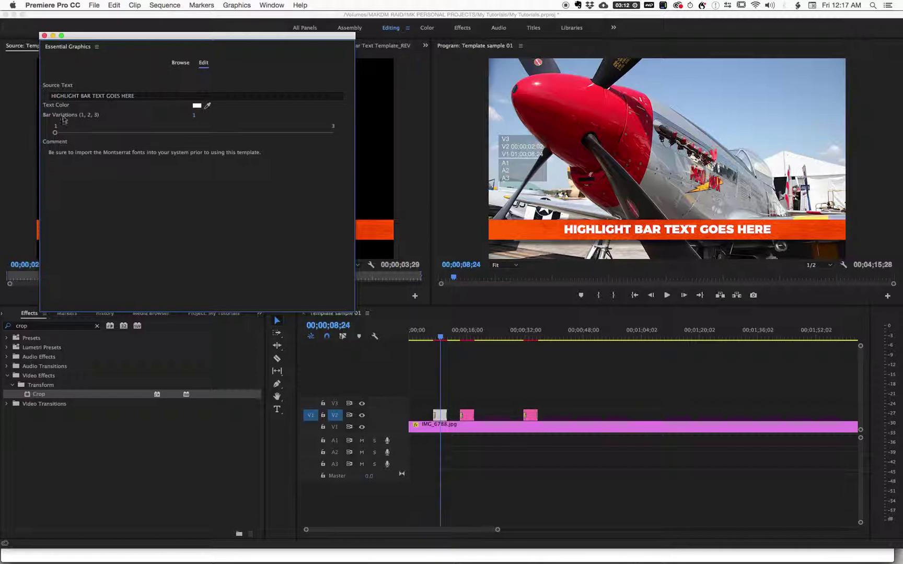
- Try Bar Variations 2 and 3 on the first highlights bar clip, and settle on 2
{"action": "left_click_drag", "start_coordinate": [56, 134], "coordinate": [234, 134]}
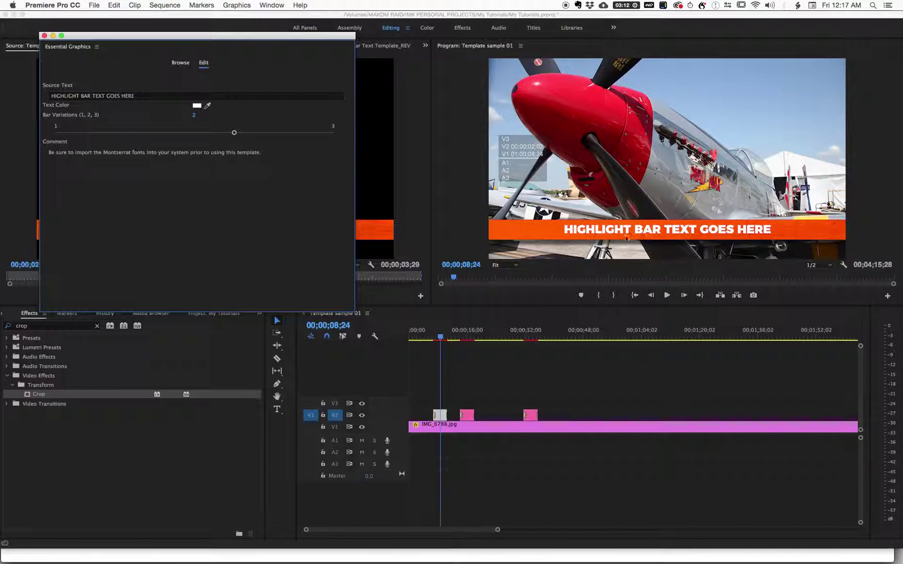
{"action": "left_click_drag", "start_coordinate": [235, 133], "coordinate": [339, 150]}
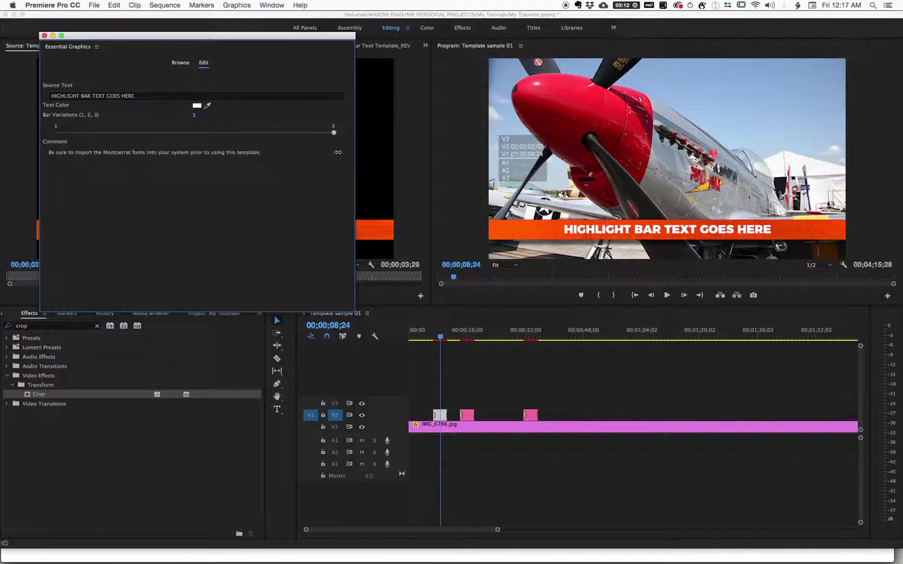
{"action": "left_click", "coordinate": [161, 133]}
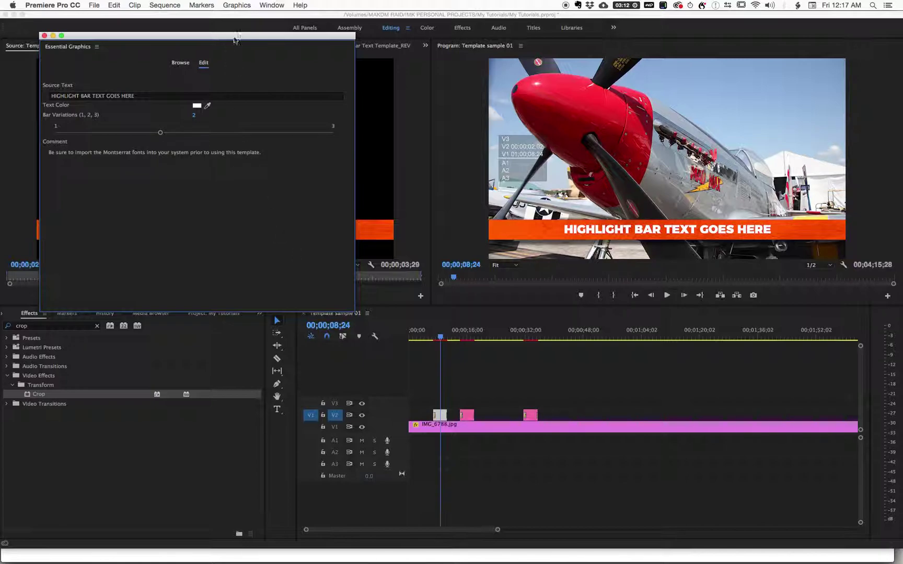
- Change the source text of the first highlights bar clip on V2 to "HIGHLIGHT 1"
{"action": "left_click_drag", "start_coordinate": [236, 36], "coordinate": [217, 35]}
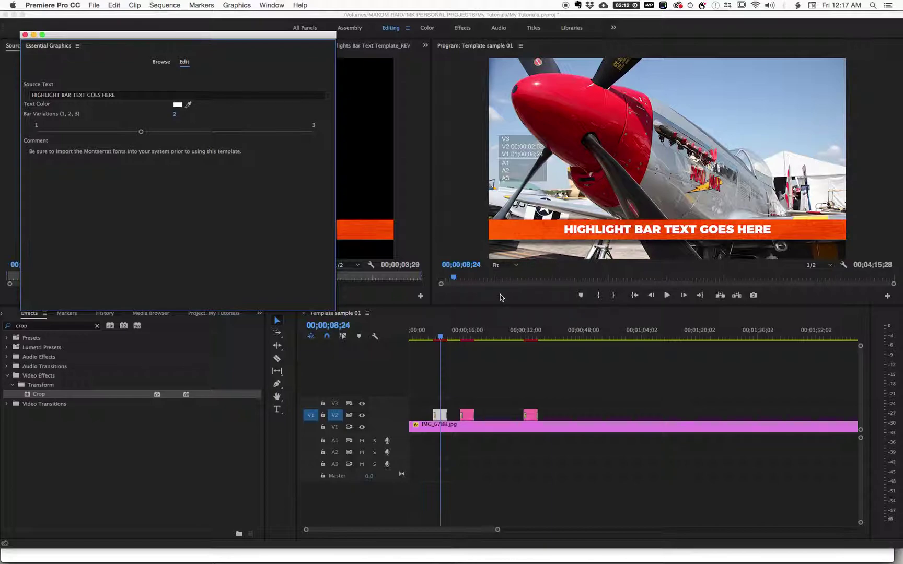
{"action": "left_click", "coordinate": [444, 338]}
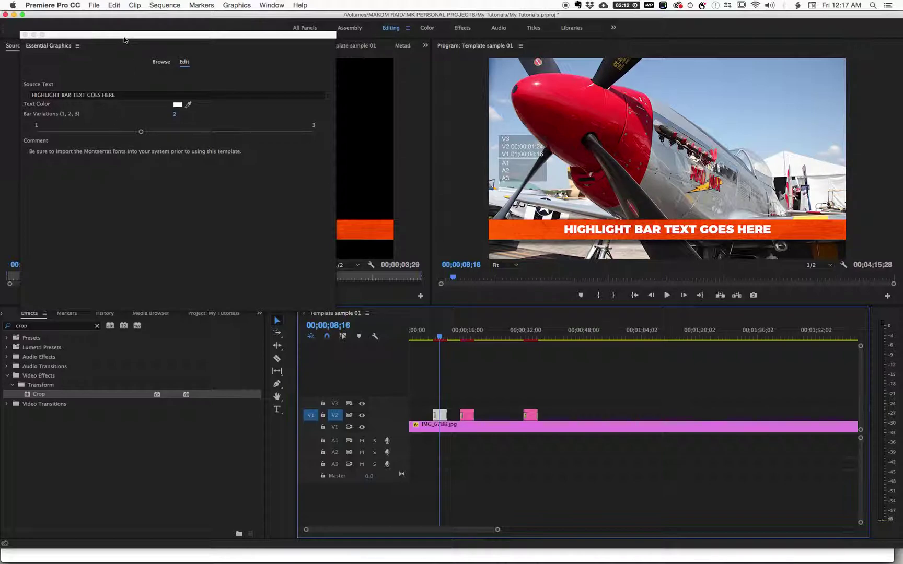
{"action": "left_click_drag", "start_coordinate": [142, 35], "coordinate": [142, 50]}
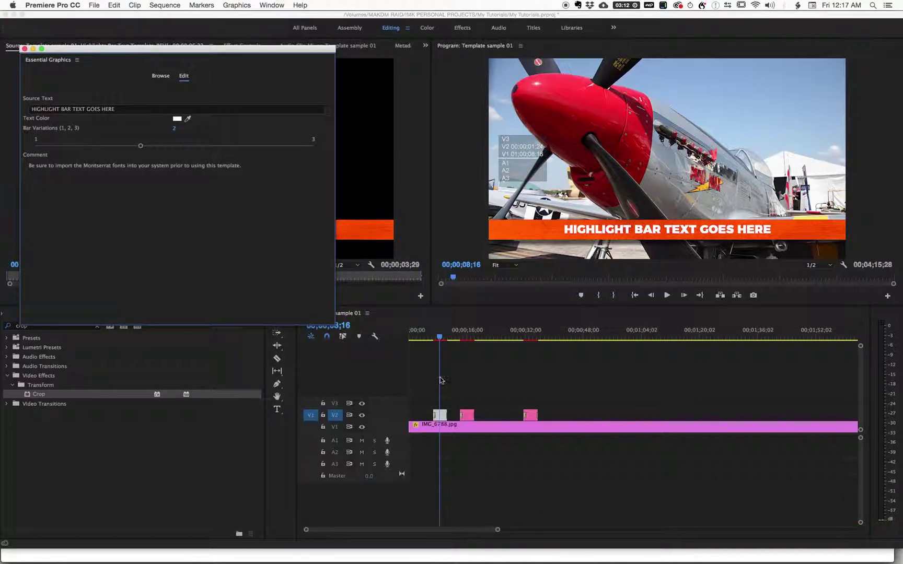
{"action": "left_click", "coordinate": [443, 418]}
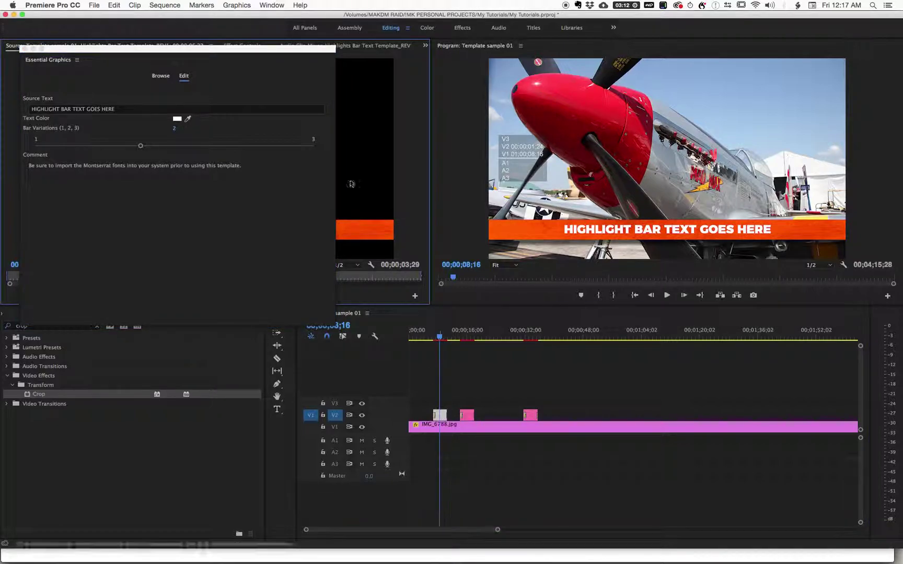
{"action": "left_click", "coordinate": [117, 109]}
{"action": "type", "text": "Hi"}
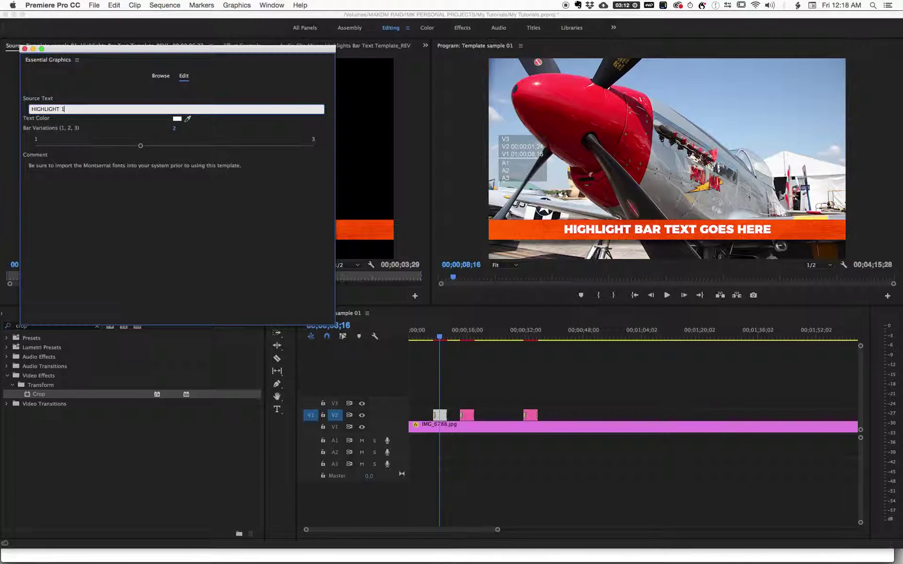
{"action": "type", "text": "GHLIGHT 1"}
{"action": "key", "text": "Return"}
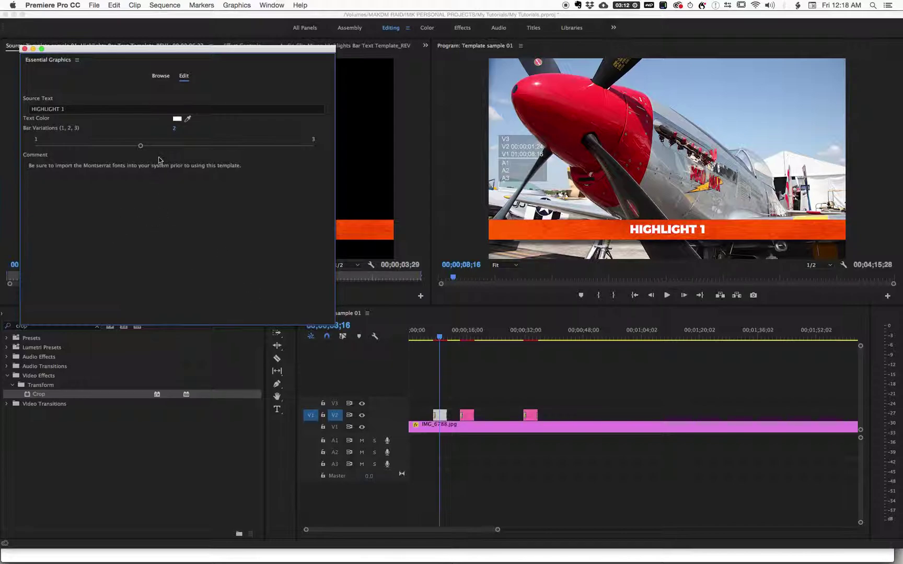
- Set the second highlights bar clip's source text to "HIGHLIGHT 2" and its Bar Variations value to 2
{"action": "left_click", "coordinate": [466, 335]}
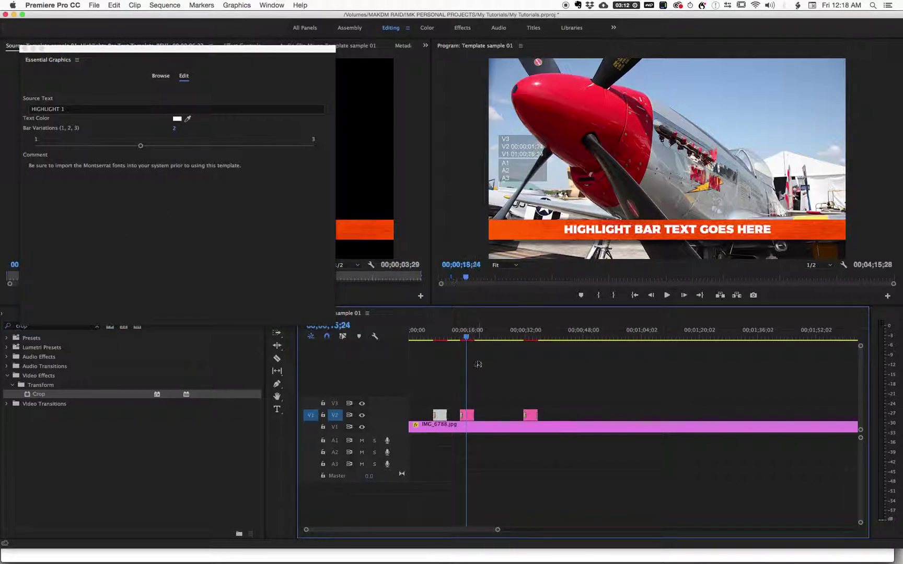
{"action": "left_click", "coordinate": [467, 415]}
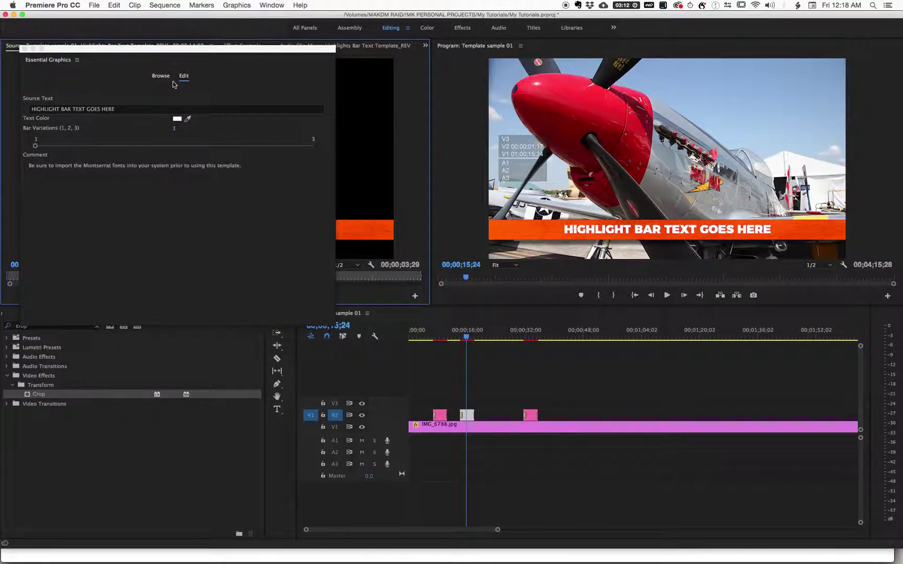
{"action": "left_click", "coordinate": [137, 109]}
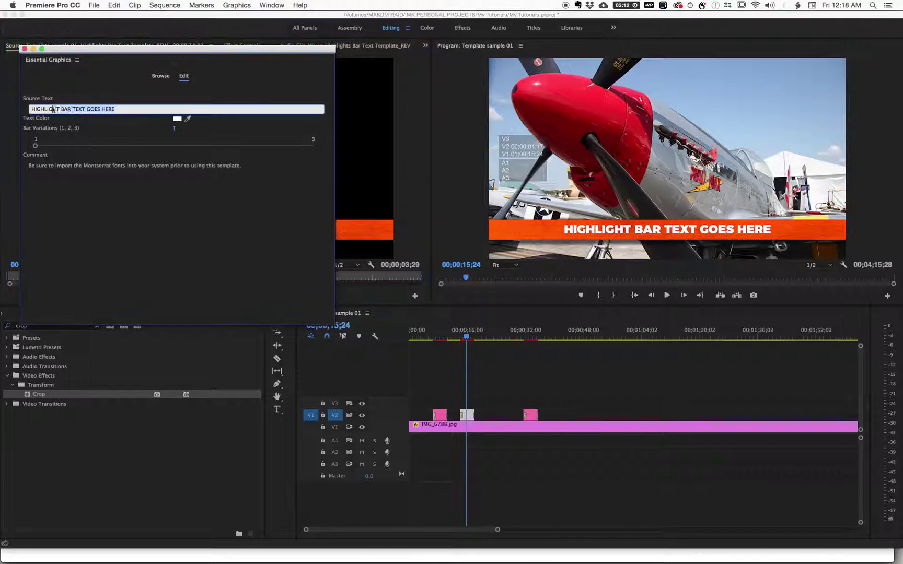
{"action": "type", "text": "HIGHLIGHT 2"}
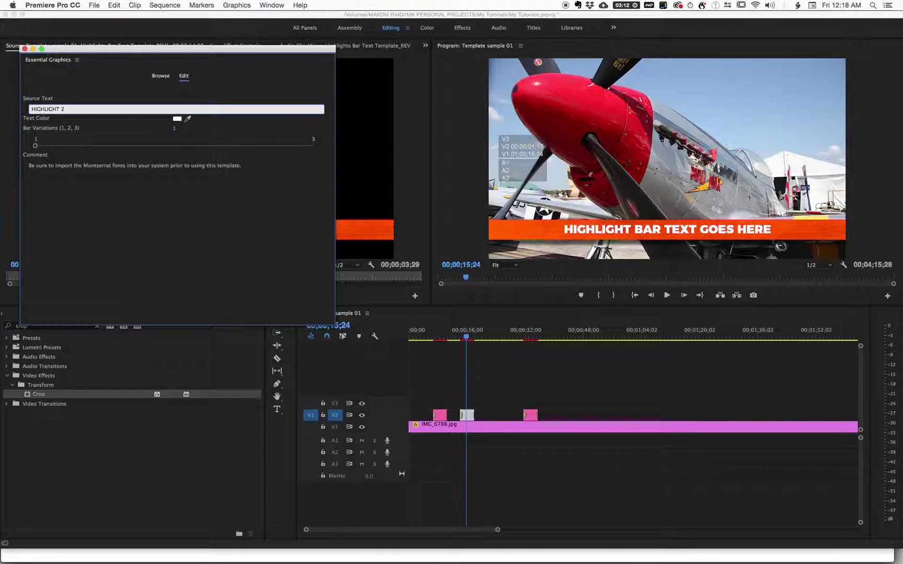
{"action": "key", "text": "Return"}
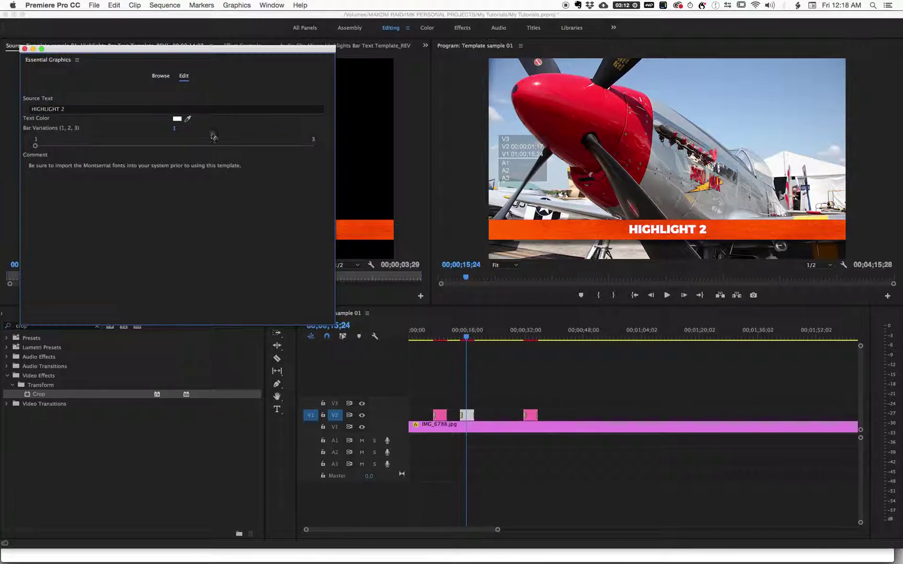
{"action": "left_click_drag", "start_coordinate": [35, 146], "coordinate": [231, 148]}
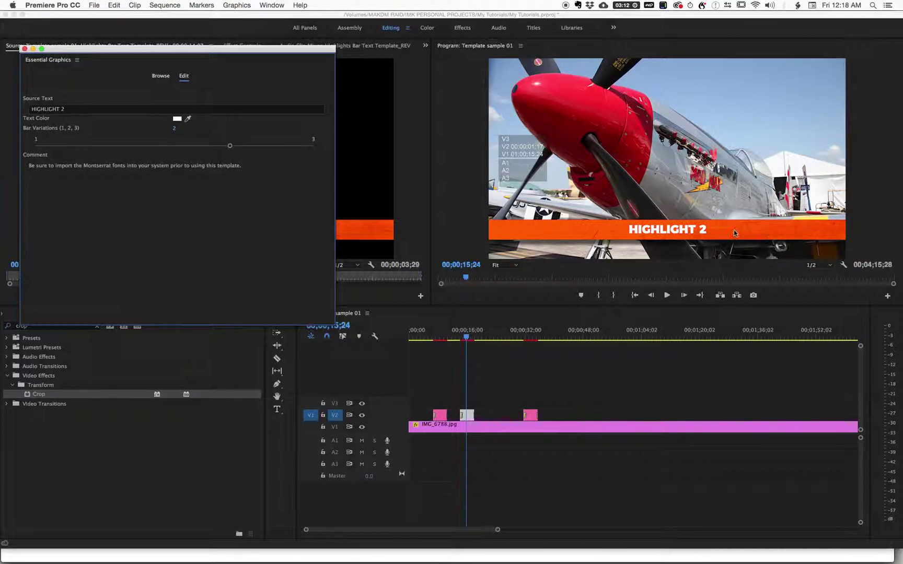
- Set the third highlights bar clip's source text to "HIGHLIGHT 3" and its Bar Variations value to 3
{"action": "left_click", "coordinate": [533, 337]}
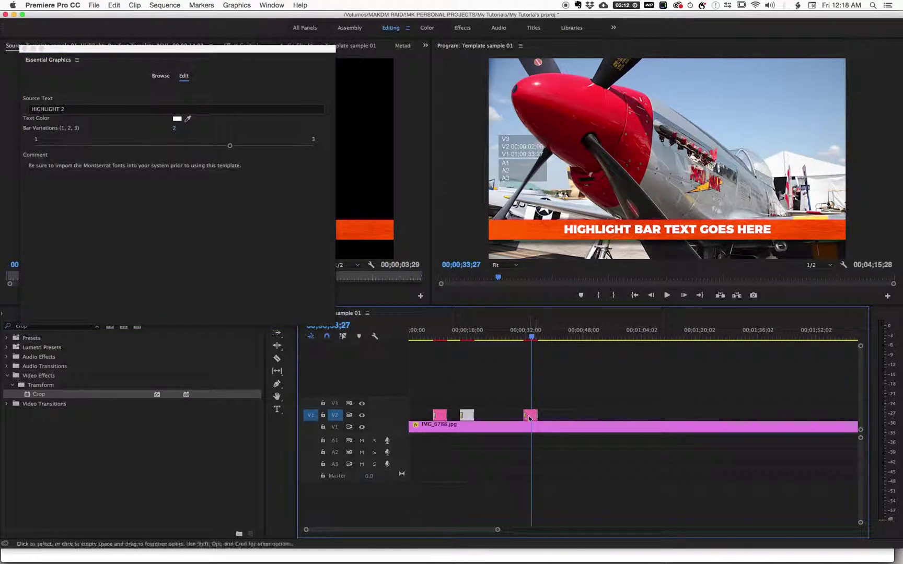
{"action": "left_click", "coordinate": [530, 415]}
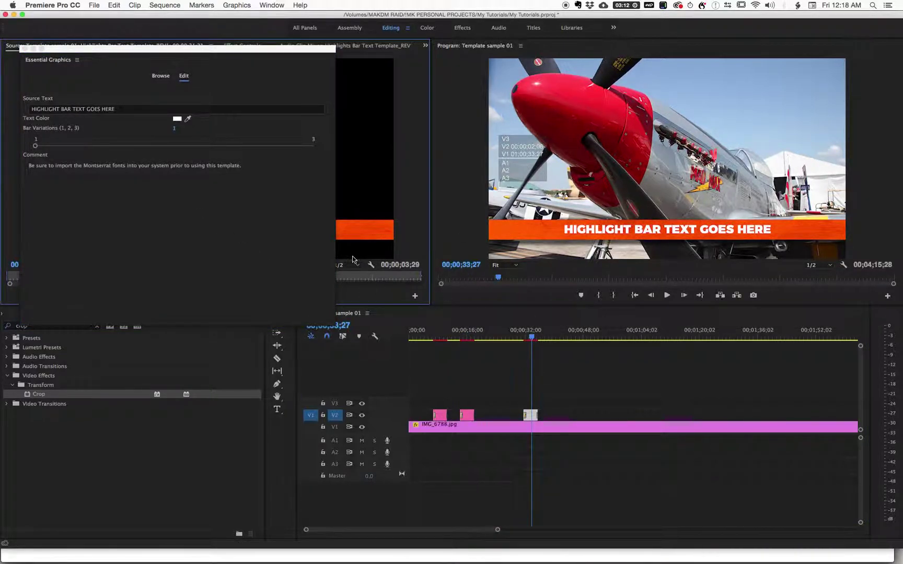
{"action": "left_click", "coordinate": [77, 111]}
{"action": "left_click_drag", "start_coordinate": [76, 111], "coordinate": [10, 109]}
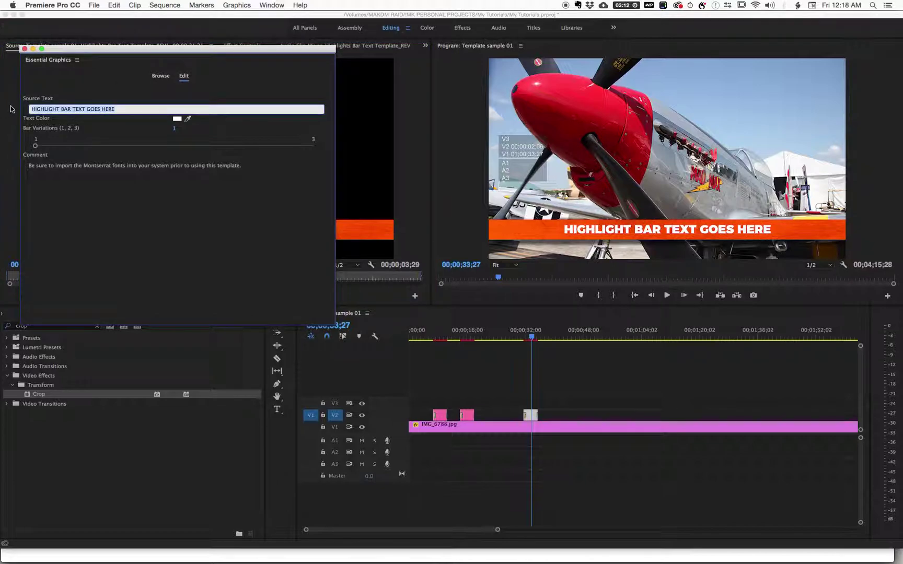
{"action": "type", "text": "Hi"}
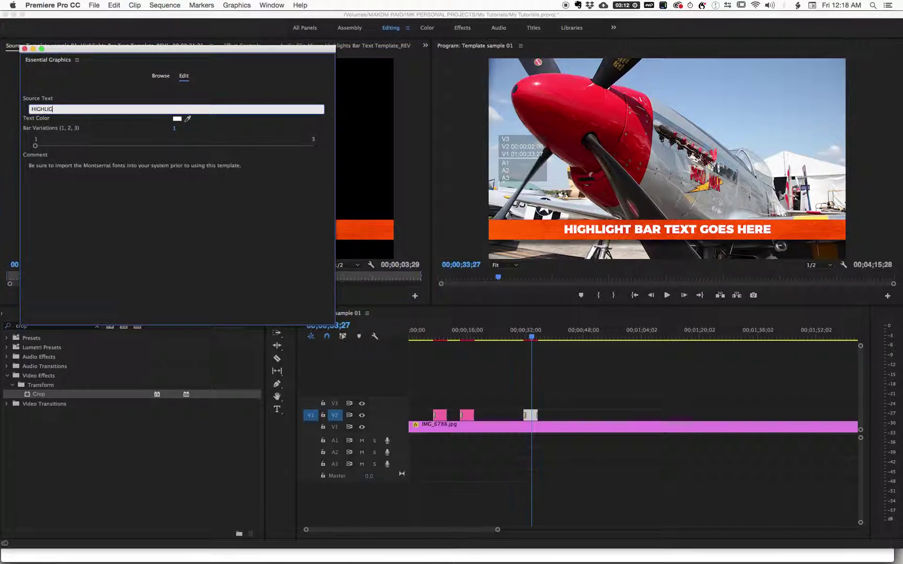
{"action": "type", "text": "3"}
{"action": "key", "text": "Return"}
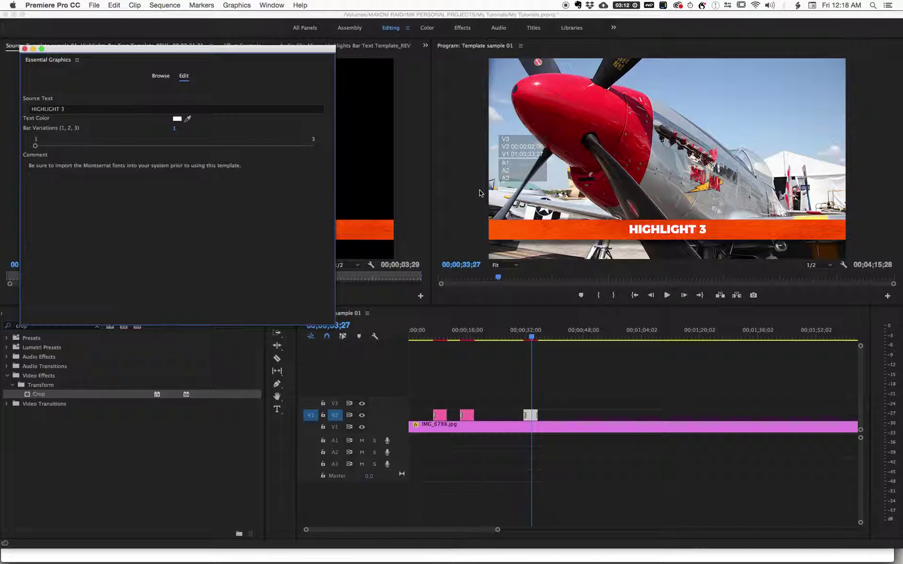
{"action": "left_click_drag", "start_coordinate": [35, 146], "coordinate": [351, 149]}
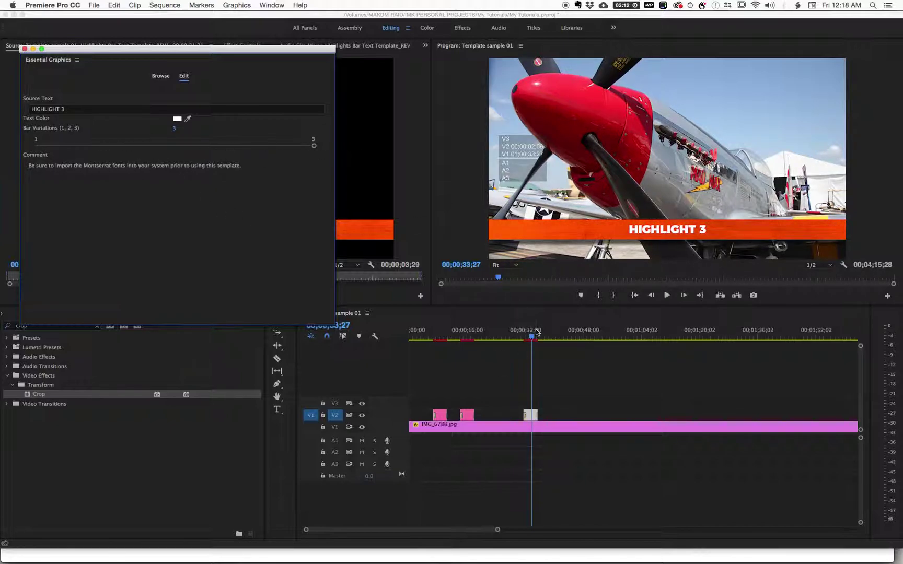
- Move the Essential Graphics window clear of the source monitor and park the playhead at 00;00;09;02 over the first highlights bar
{"action": "left_click_drag", "start_coordinate": [460, 334], "coordinate": [526, 342]}
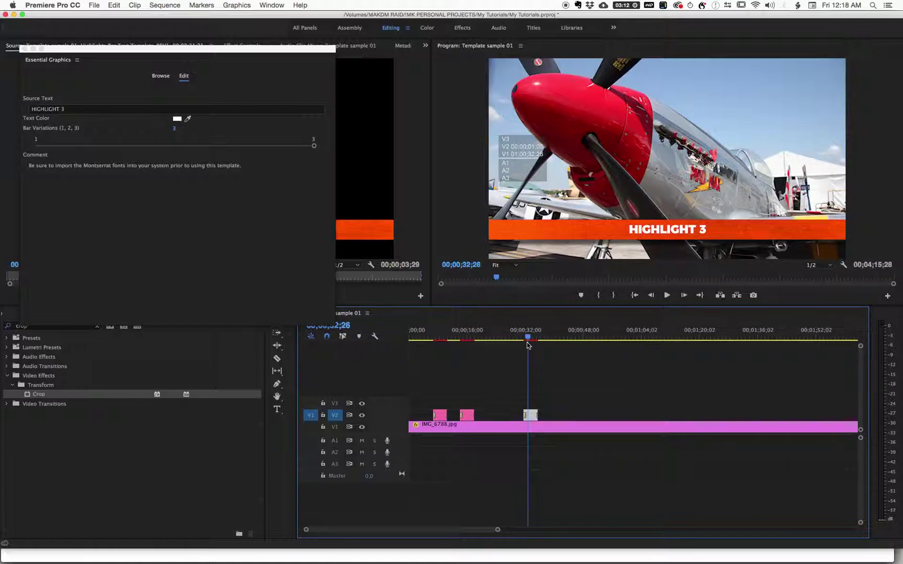
{"action": "left_click_drag", "start_coordinate": [177, 54], "coordinate": [188, 440]}
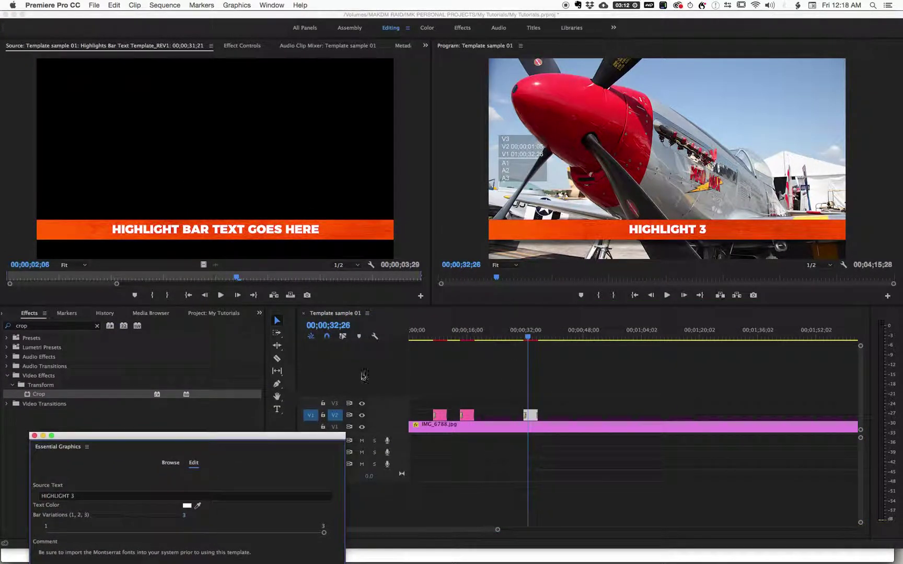
{"action": "left_click", "coordinate": [439, 339]}
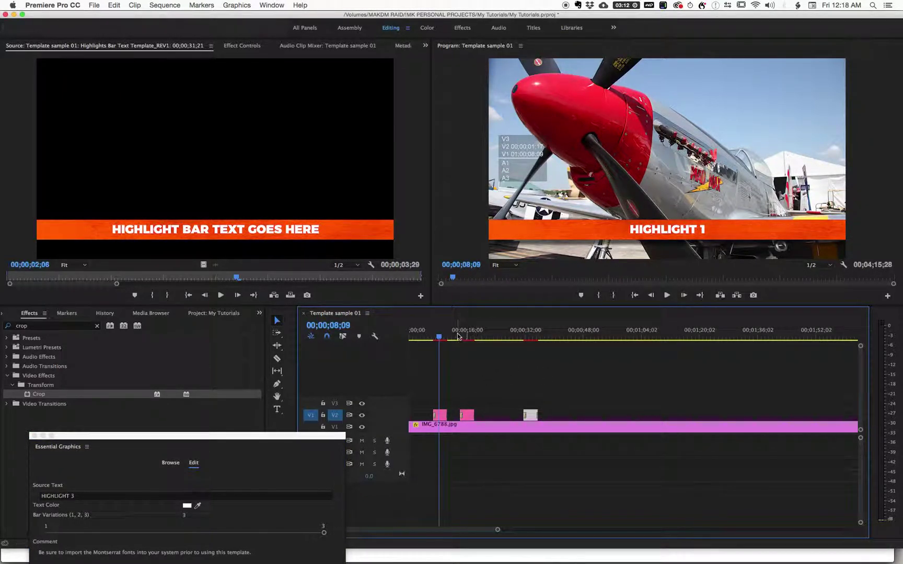
{"action": "left_click", "coordinate": [442, 335]}
{"action": "left_click", "coordinate": [438, 335]}
{"action": "left_click", "coordinate": [441, 335]}
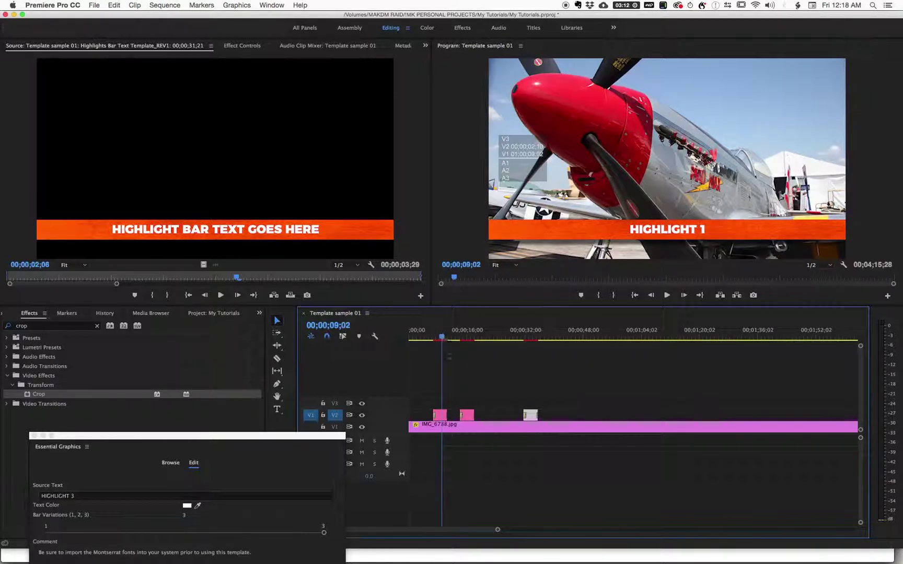
- Open the first highlights bar clip's effect controls and set its Crop Left value to 20%
{"action": "double_click", "coordinate": [442, 415]}
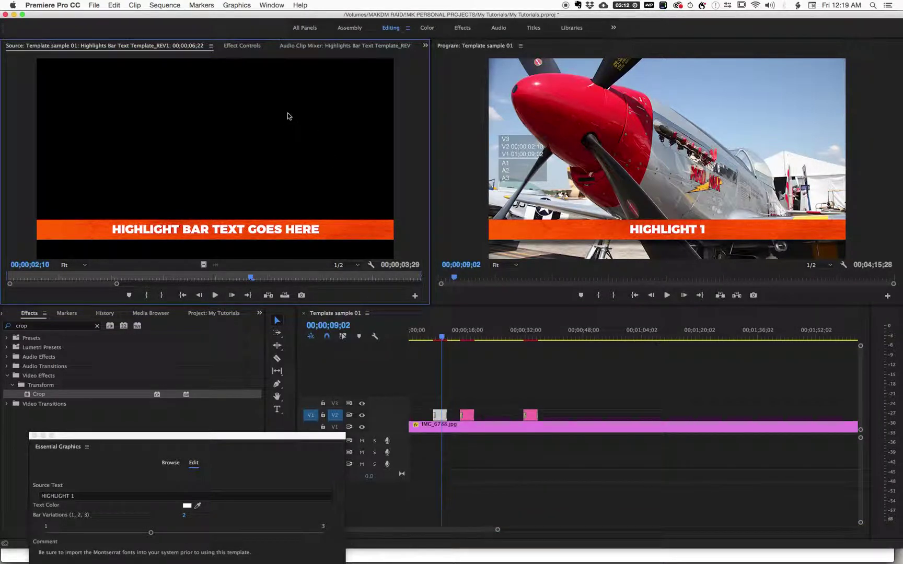
{"action": "left_click", "coordinate": [246, 45]}
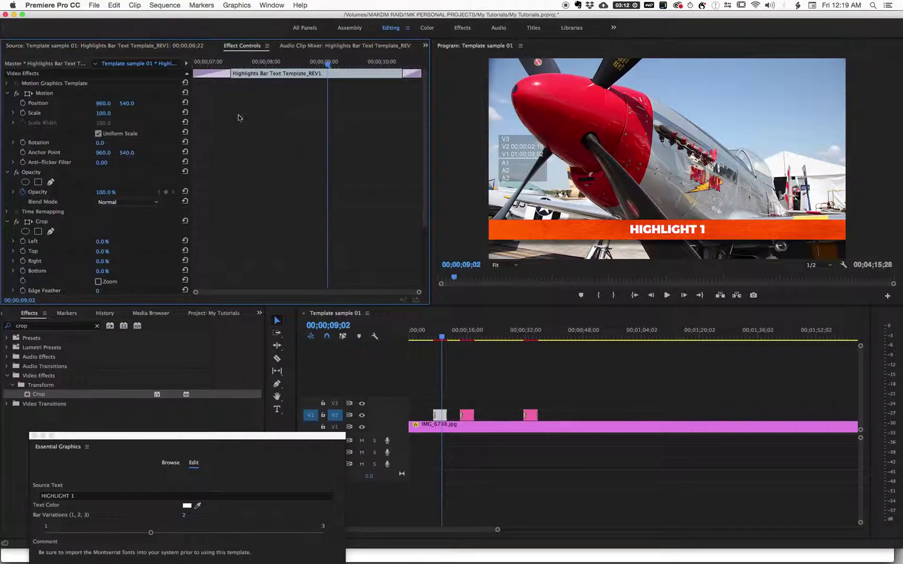
{"action": "scroll", "coordinate": [225, 209], "scroll_direction": "down", "scroll_amount": 2}
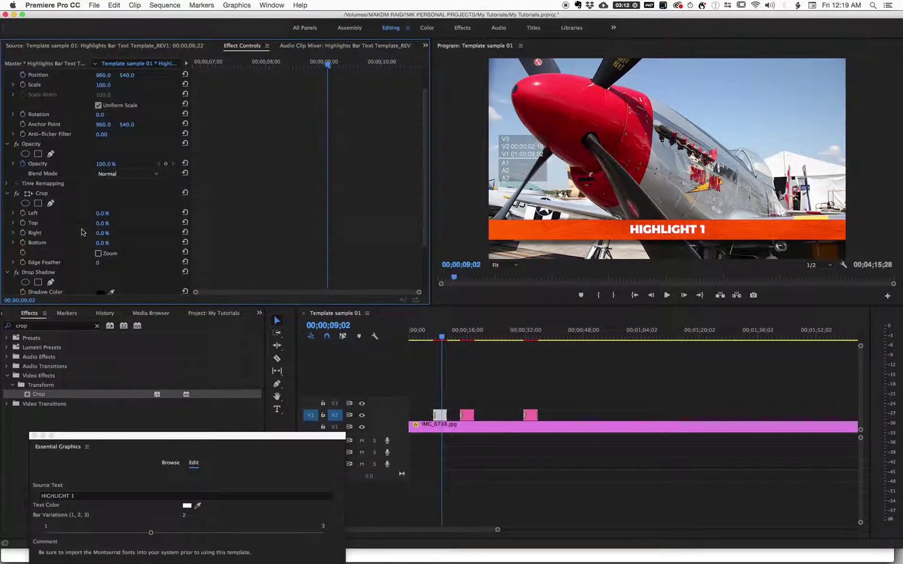
{"action": "mouse_move", "coordinate": [100, 213]}
{"action": "left_mouse_down"}
{"action": "mouse_move", "coordinate": [122, 213]}
{"action": "mouse_move", "coordinate": [112, 213]}
{"action": "left_mouse_up"}
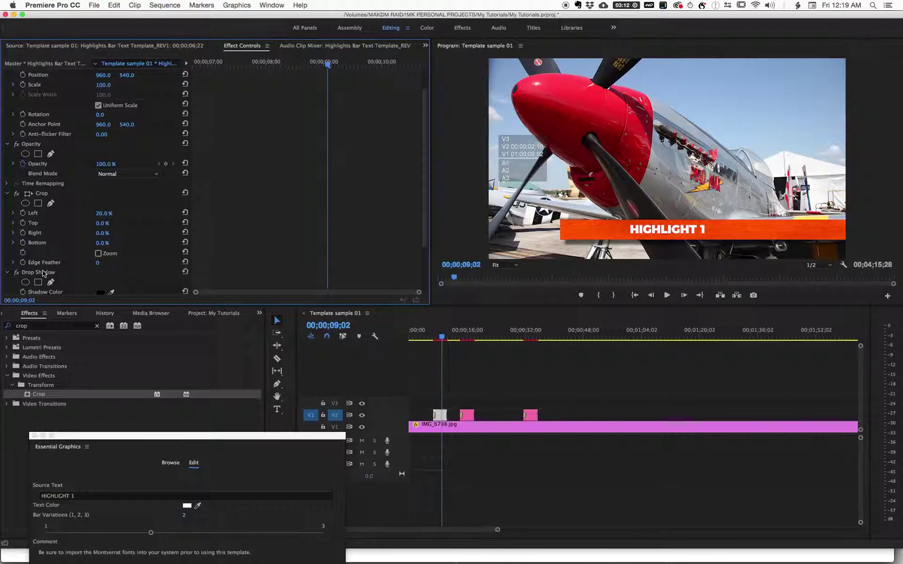
- Try placing Drop Shadow above Crop in the first bar's effect order, and restore Crop above Drop Shadow
{"action": "scroll", "coordinate": [251, 192], "scroll_direction": "down", "scroll_amount": 5}
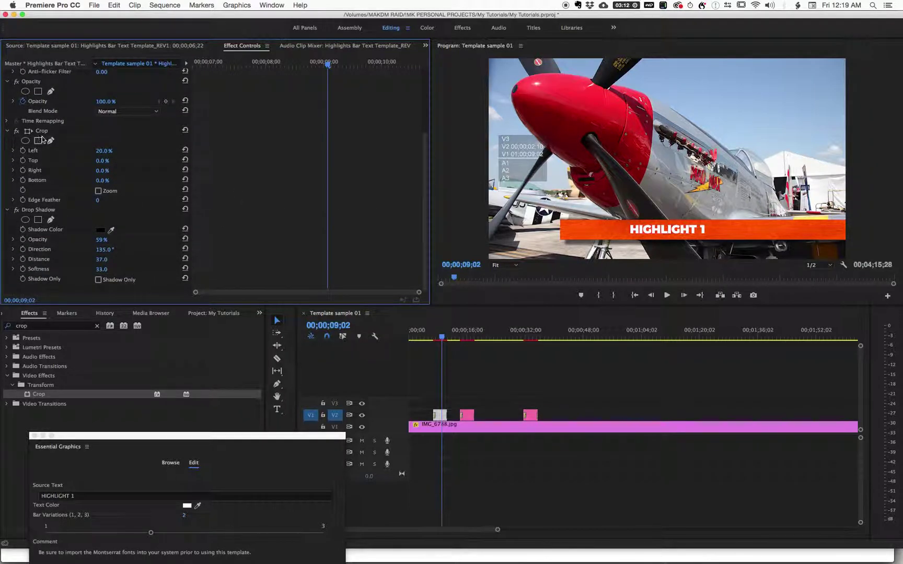
{"action": "left_click", "coordinate": [40, 132]}
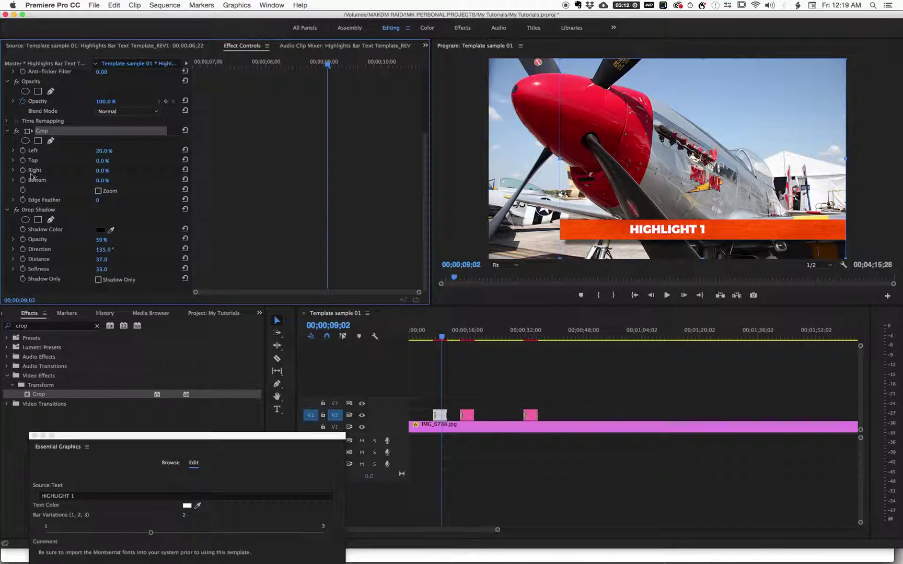
{"action": "left_click", "coordinate": [37, 208]}
{"action": "left_click_drag", "start_coordinate": [40, 124], "coordinate": [45, 130]}
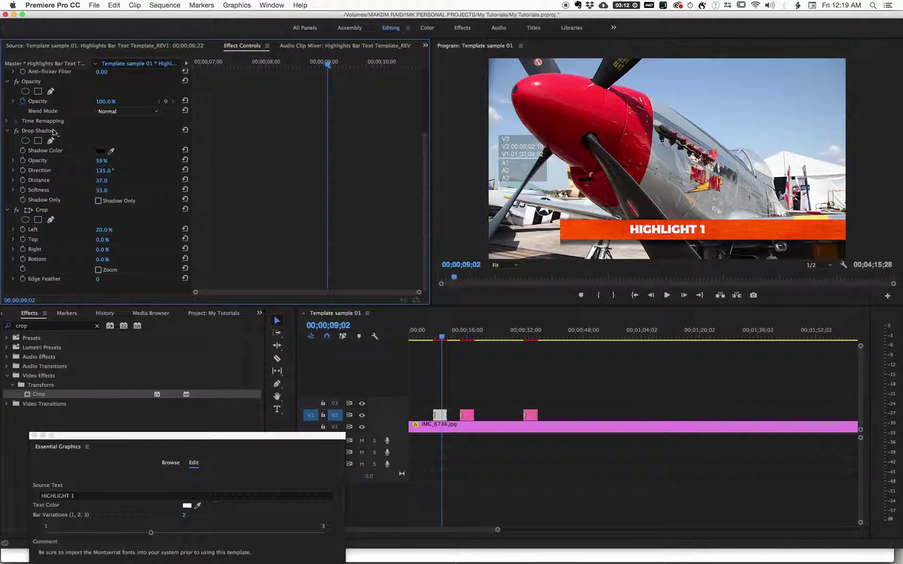
{"action": "left_click", "coordinate": [42, 211]}
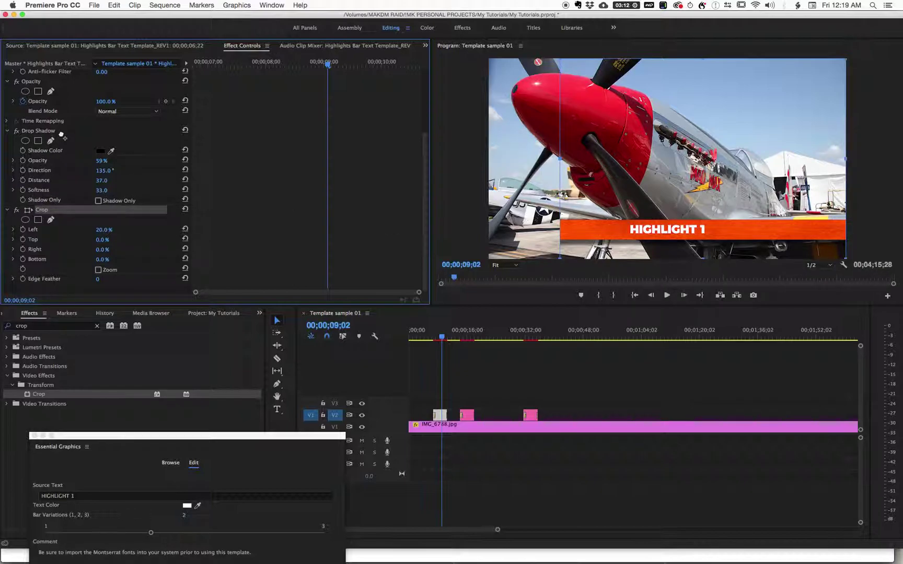
{"action": "left_click_drag", "start_coordinate": [51, 124], "coordinate": [52, 125]}
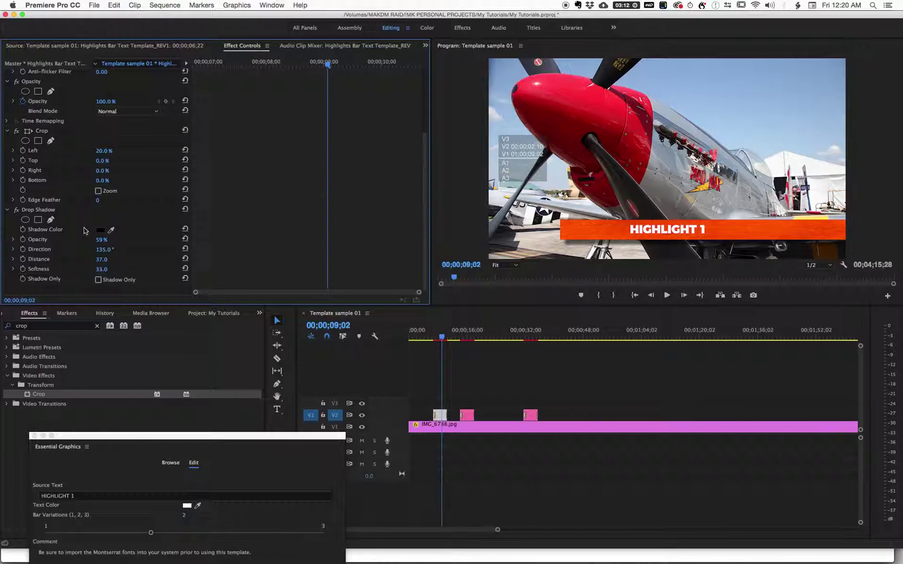
- Crop the first highlights bar to 36% on both the Left and Right so it closely frames the text
{"action": "left_click", "coordinate": [107, 160]}
{"action": "key", "text": "Return"}
{"action": "left_click_drag", "start_coordinate": [102, 171], "coordinate": [120, 151]}
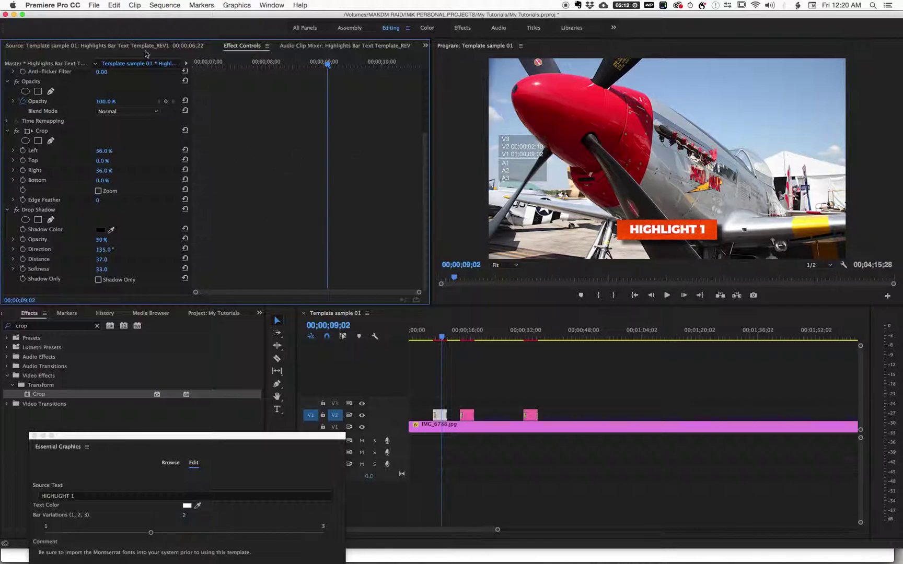
- Reposition the cropped first highlights bar to 1414, -180 in the upper right area of the picture
{"action": "scroll", "coordinate": [236, 125], "scroll_direction": "up", "scroll_amount": 4}
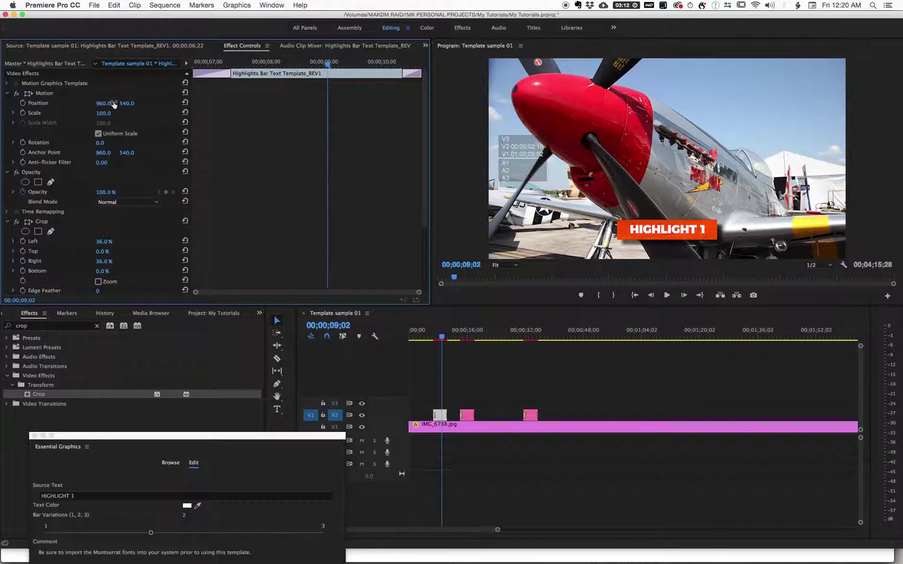
{"action": "left_click_drag", "start_coordinate": [102, 104], "coordinate": [123, 97]}
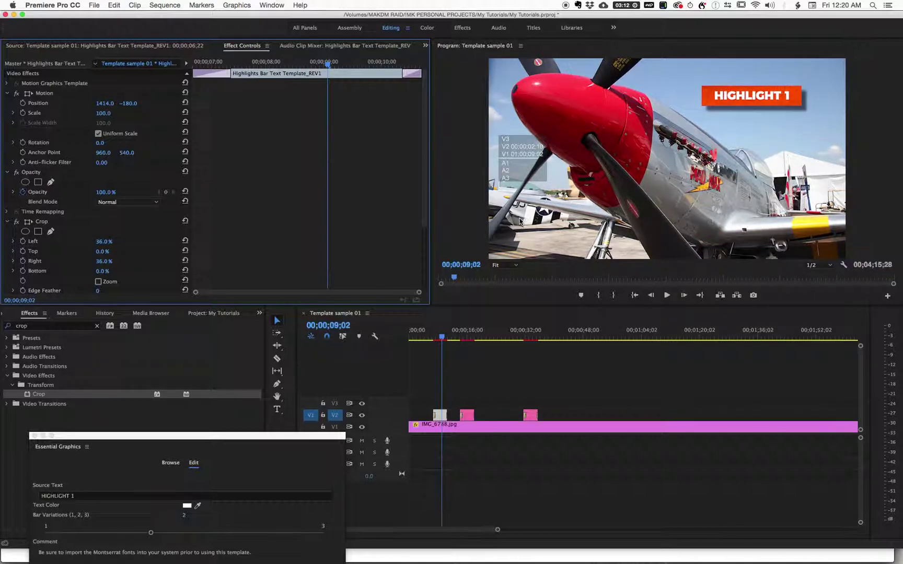
{"action": "left_click", "coordinate": [578, 211]}
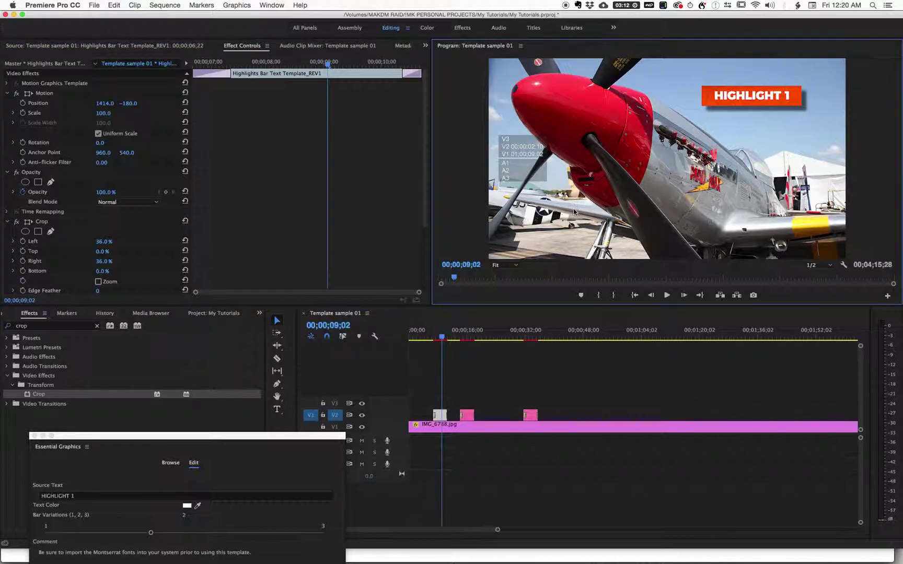
- Crop the second highlights bar to 35% on both the Left and Right, and set its horizontal position to 433
{"action": "double_click", "coordinate": [575, 214]}
{"action": "left_click", "coordinate": [440, 336]}
{"action": "left_click_drag", "start_coordinate": [440, 336], "coordinate": [439, 335]}
{"action": "left_click", "coordinate": [467, 339]}
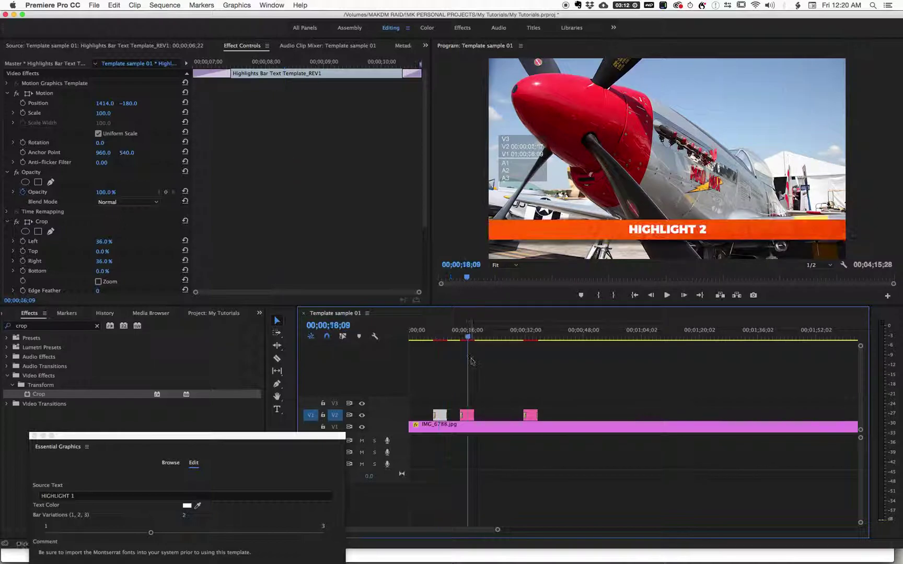
{"action": "double_click", "coordinate": [467, 416]}
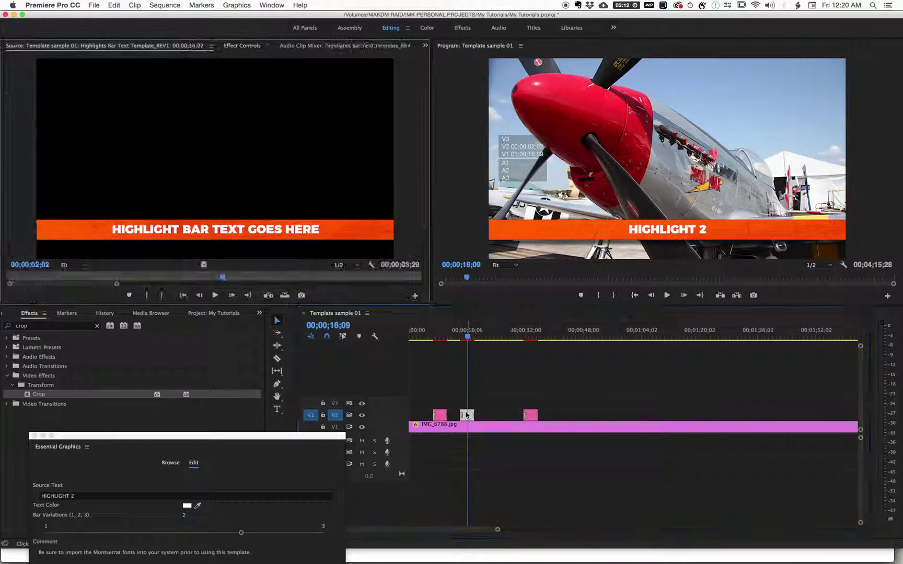
{"action": "left_click", "coordinate": [236, 46]}
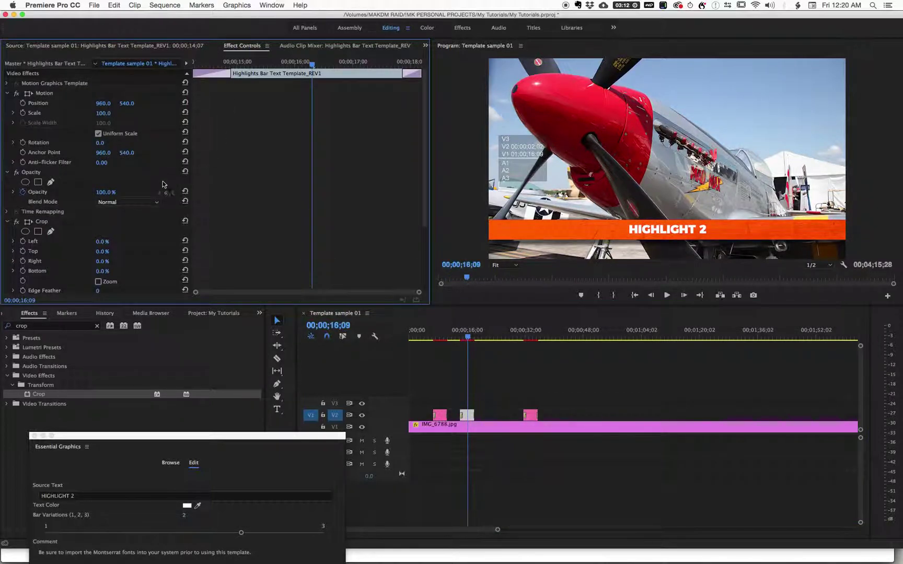
{"action": "scroll", "coordinate": [243, 206], "scroll_direction": "down", "scroll_amount": 3}
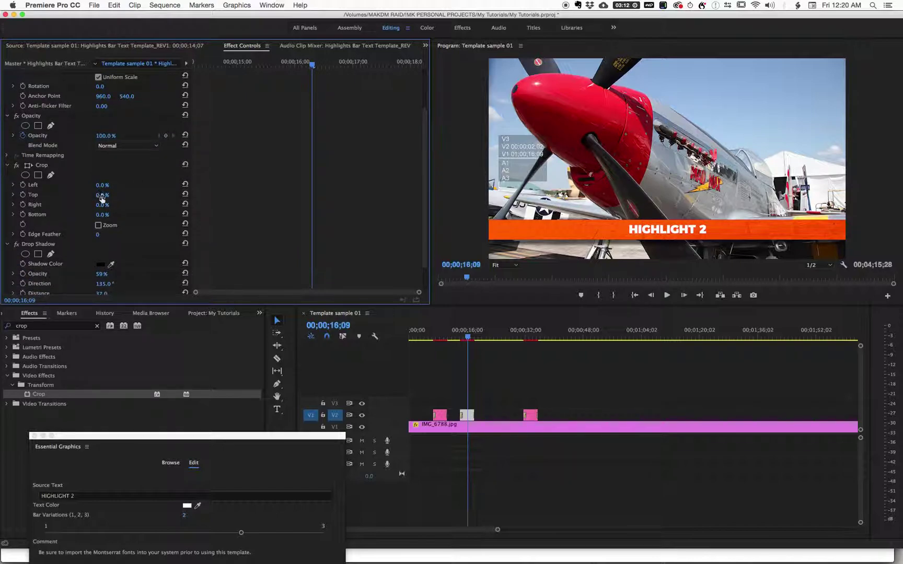
{"action": "left_click_drag", "start_coordinate": [102, 185], "coordinate": [139, 185]}
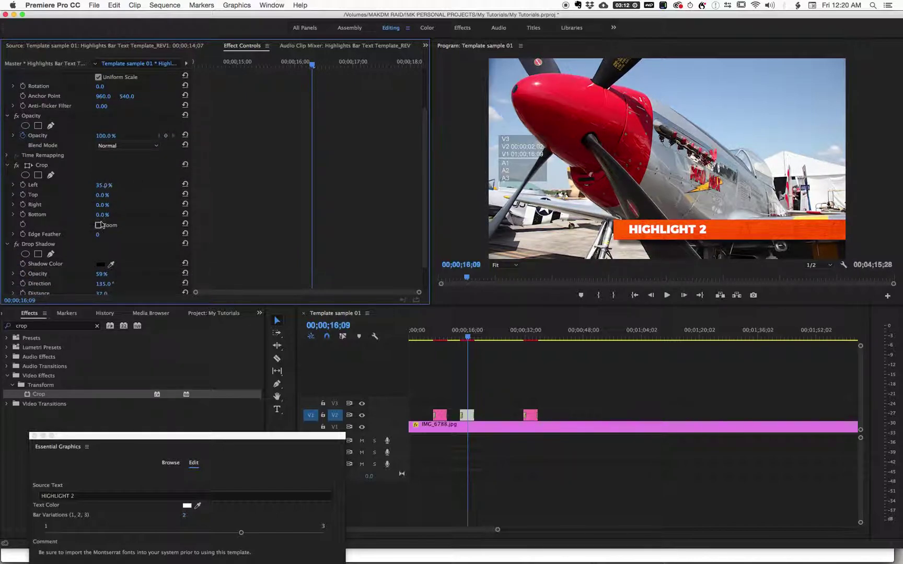
{"action": "left_click_drag", "start_coordinate": [102, 204], "coordinate": [139, 204]}
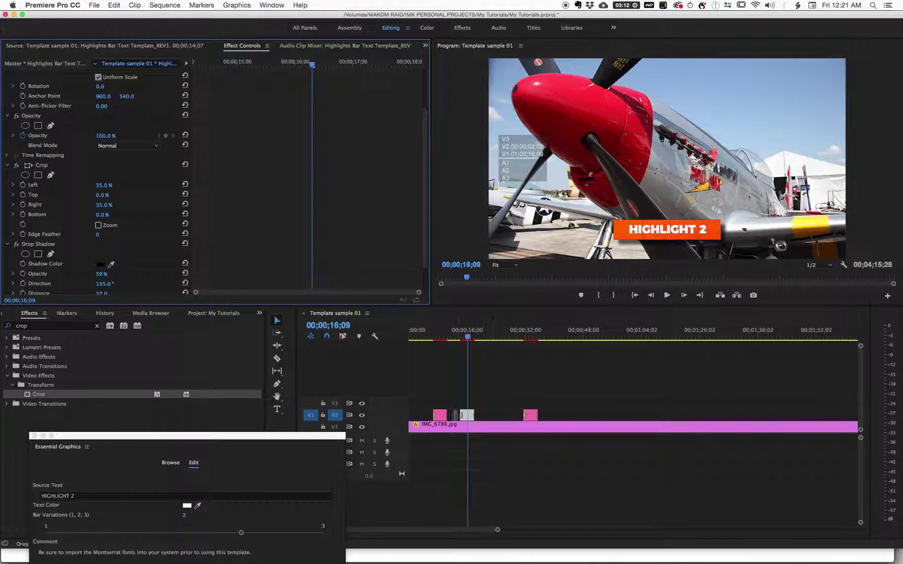
{"action": "scroll", "coordinate": [376, 143], "scroll_direction": "up", "scroll_amount": 3}
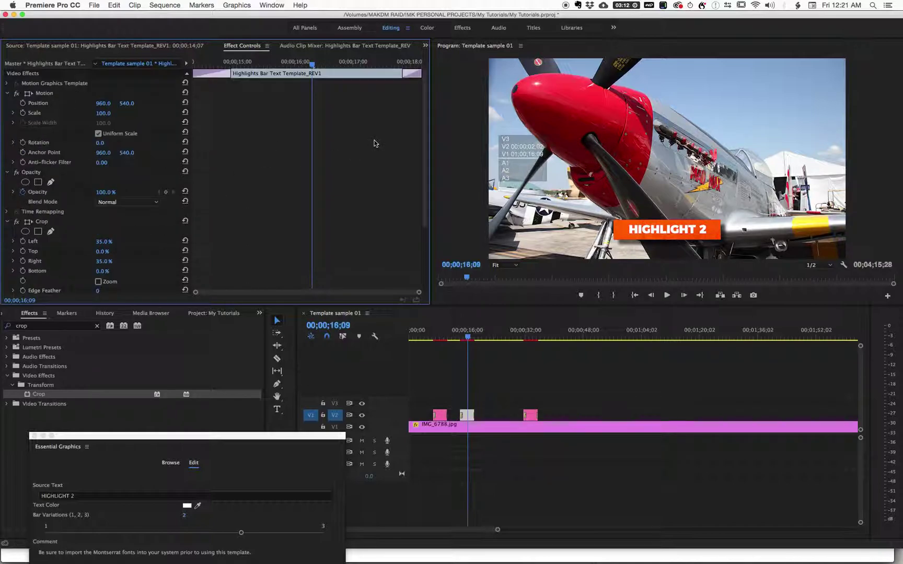
{"action": "mouse_move", "coordinate": [101, 104]}
{"action": "left_mouse_down"}
{"action": "mouse_move", "coordinate": [278, 104]}
{"action": "mouse_move", "coordinate": [112, 104]}
{"action": "left_mouse_up"}
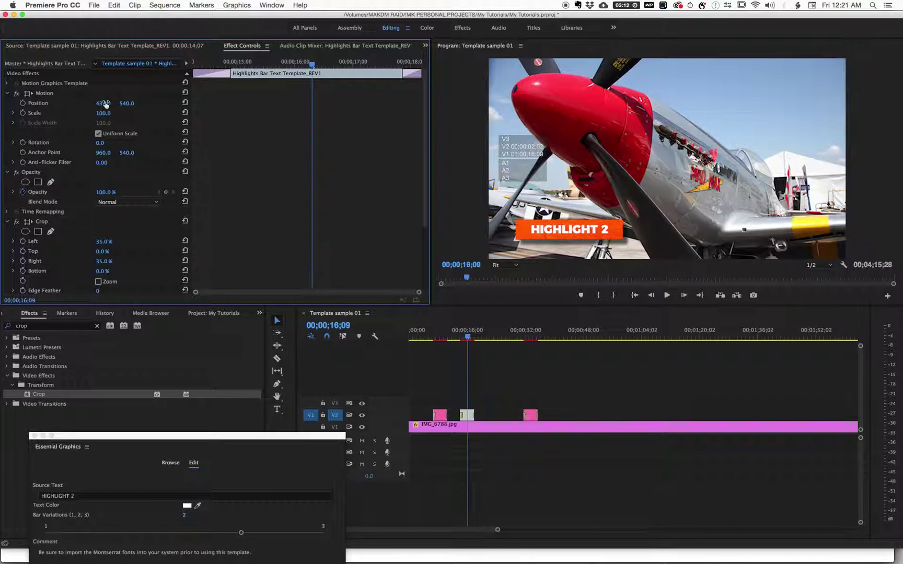
- Crop the third highlights bar to 37% on both the Left and Right so it closely frames the text
{"action": "left_click_drag", "start_coordinate": [467, 336], "coordinate": [530, 340]}
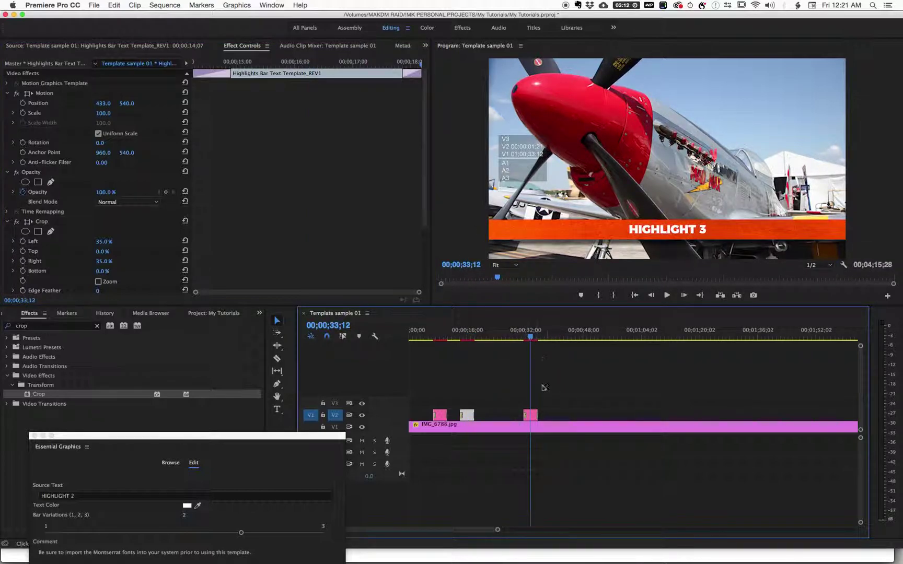
{"action": "double_click", "coordinate": [531, 416]}
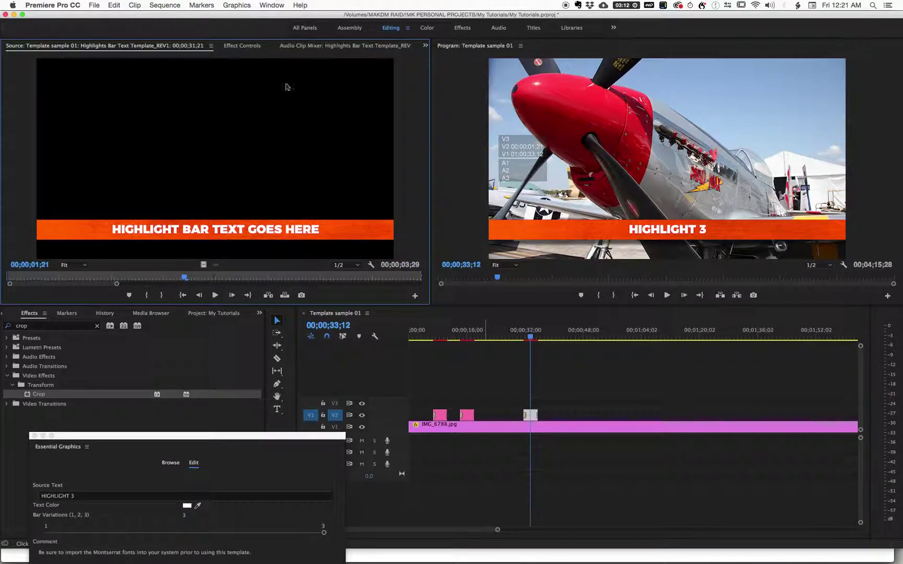
{"action": "left_click", "coordinate": [241, 46]}
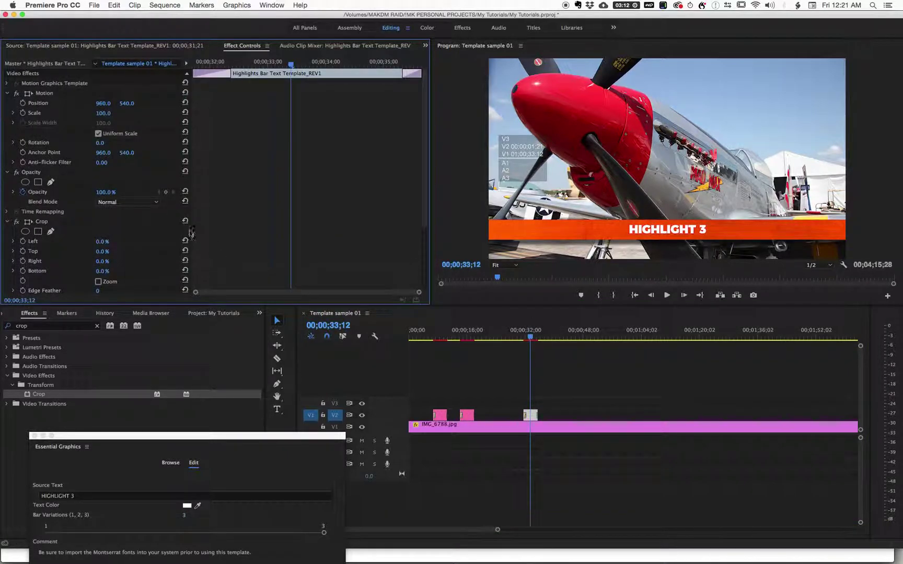
{"action": "scroll", "coordinate": [190, 192], "scroll_direction": "down", "scroll_amount": 3}
{"action": "left_click_drag", "start_coordinate": [102, 204], "coordinate": [121, 204]}
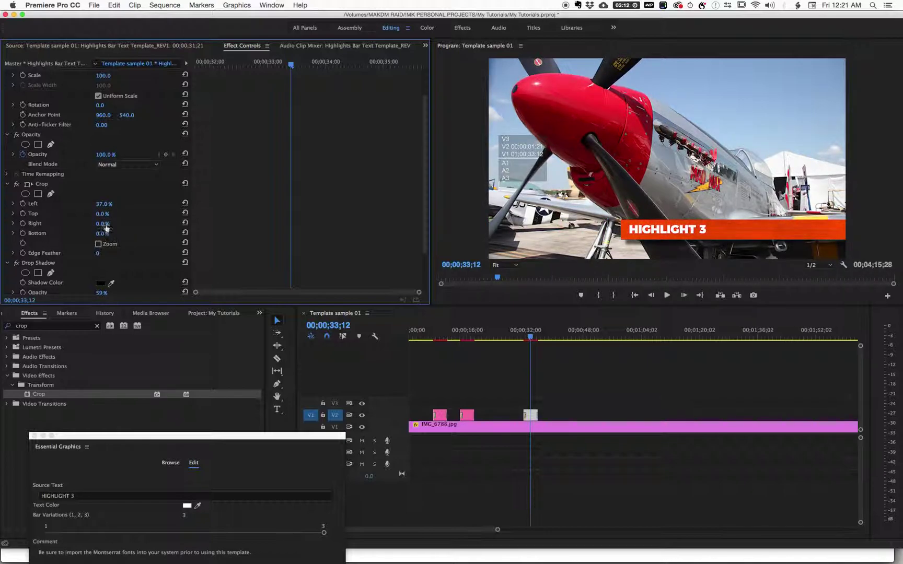
{"action": "left_click_drag", "start_coordinate": [103, 224], "coordinate": [122, 223]}
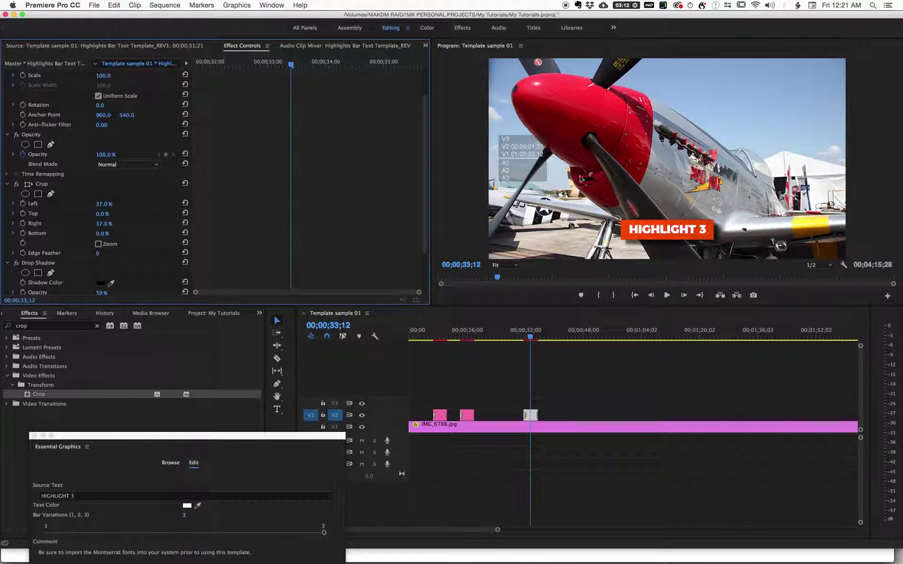
- Reposition the cropped third highlights bar to 1514, -38 in the upper right area of the picture
{"action": "scroll", "coordinate": [335, 104], "scroll_direction": "up", "scroll_amount": 3}
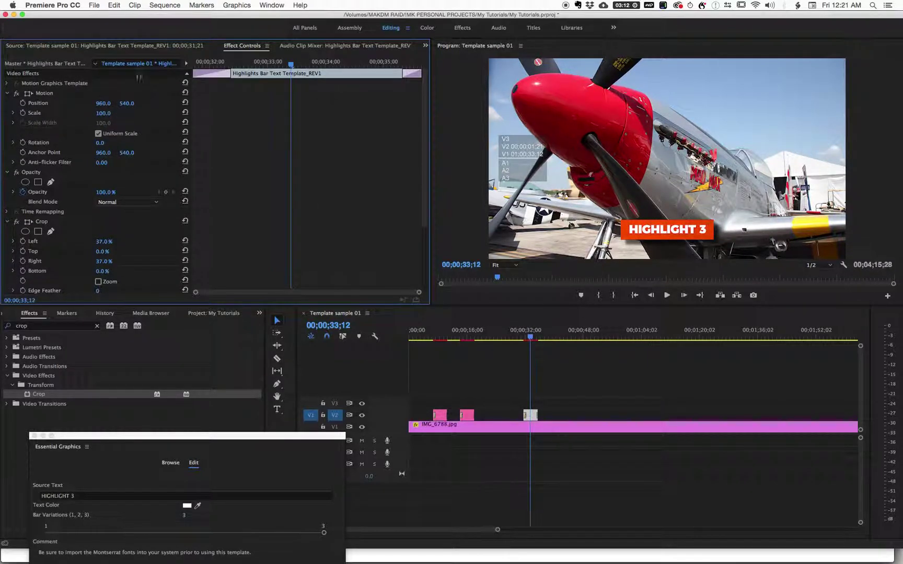
{"action": "left_click_drag", "start_coordinate": [103, 107], "coordinate": [188, 107]}
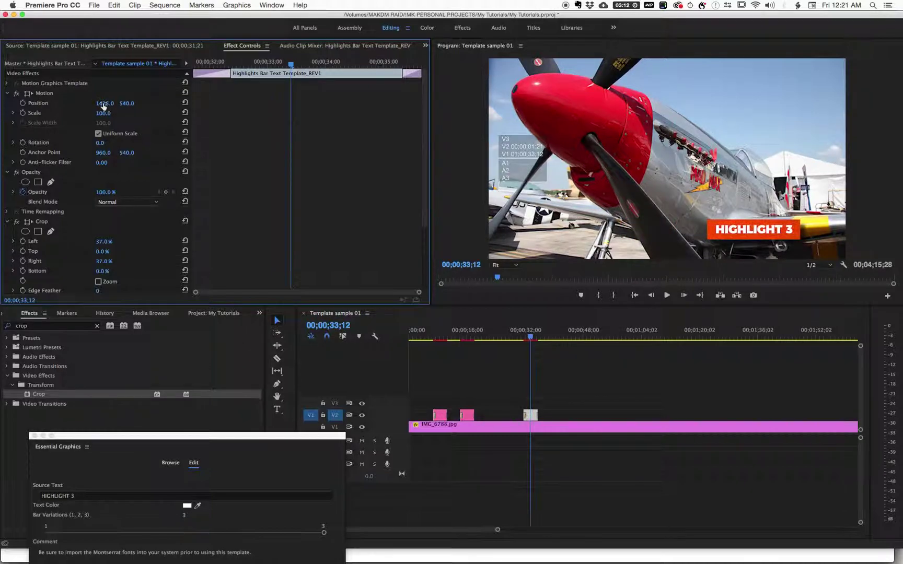
{"action": "left_click_drag", "start_coordinate": [127, 103], "coordinate": [115, 104]}
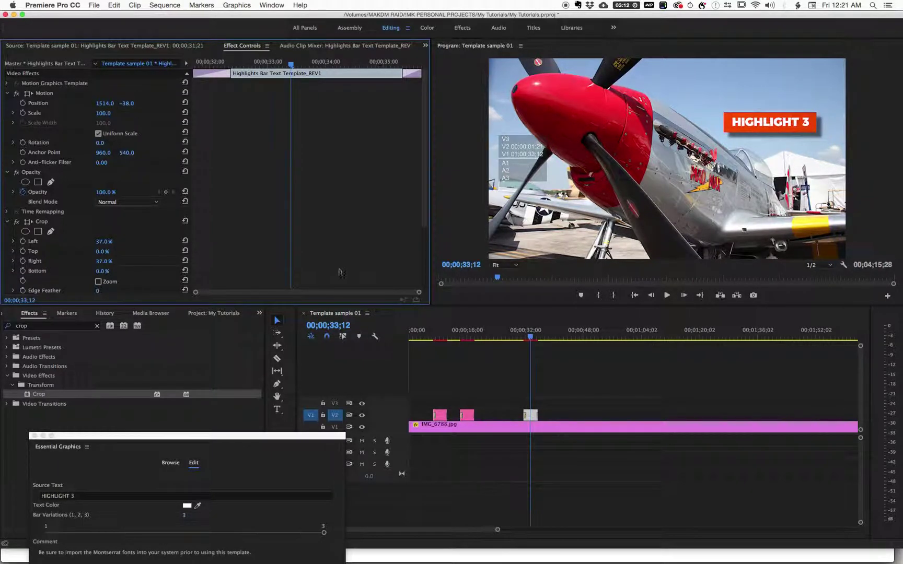
- Preview the start of the sequence and open the first highlights bar clip's effect controls
{"action": "mouse_move", "coordinate": [433, 337]}
{"action": "left_mouse_down"}
{"action": "mouse_move", "coordinate": [503, 335]}
{"action": "mouse_move", "coordinate": [435, 344]}
{"action": "left_mouse_up"}
{"action": "left_click_drag", "start_coordinate": [432, 345], "coordinate": [432, 343]}
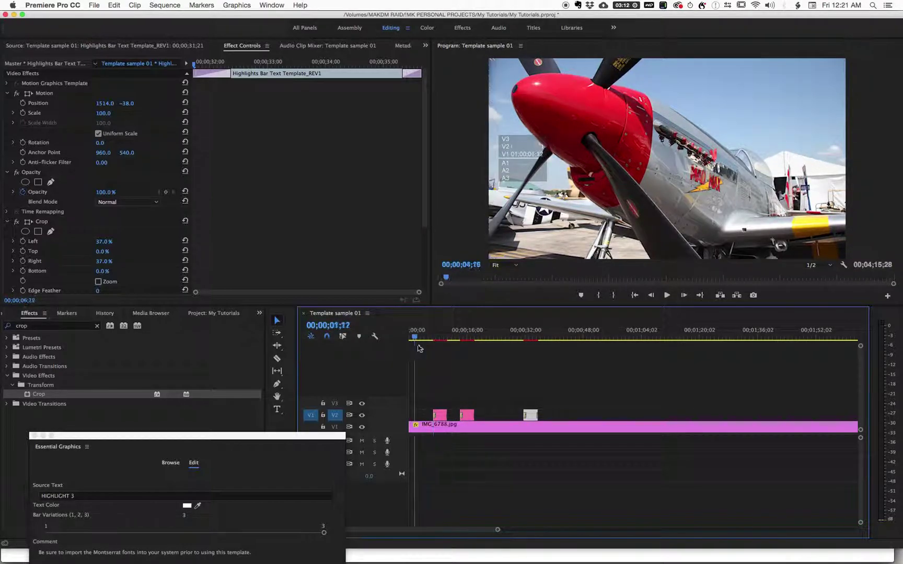
{"action": "left_click_drag", "start_coordinate": [439, 328], "coordinate": [437, 338]}
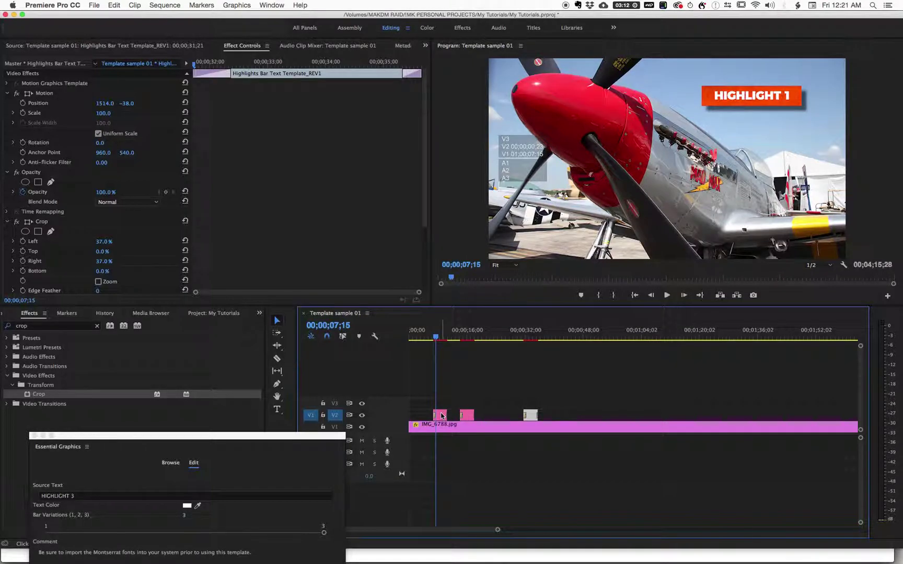
{"action": "double_click", "coordinate": [442, 415]}
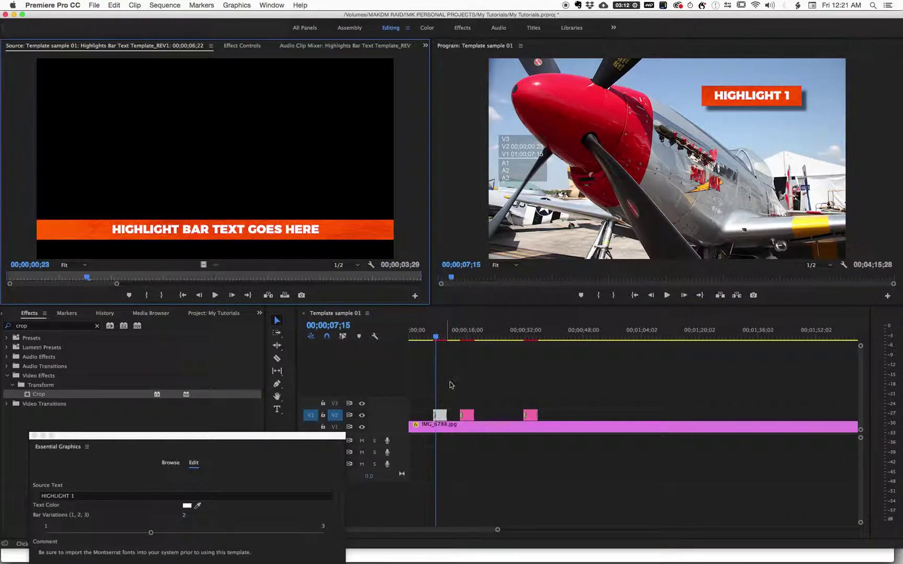
{"action": "left_click_drag", "start_coordinate": [436, 338], "coordinate": [437, 341]}
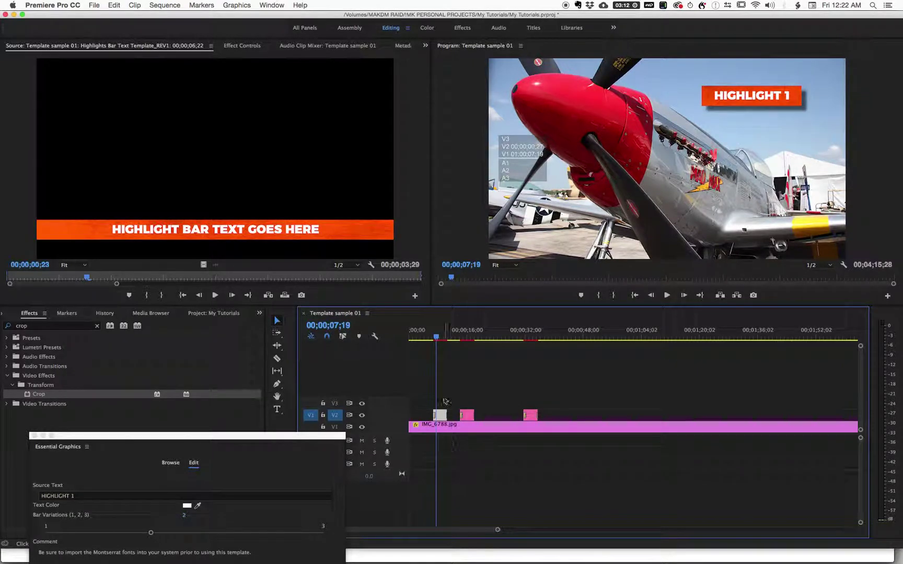
{"action": "double_click", "coordinate": [439, 416]}
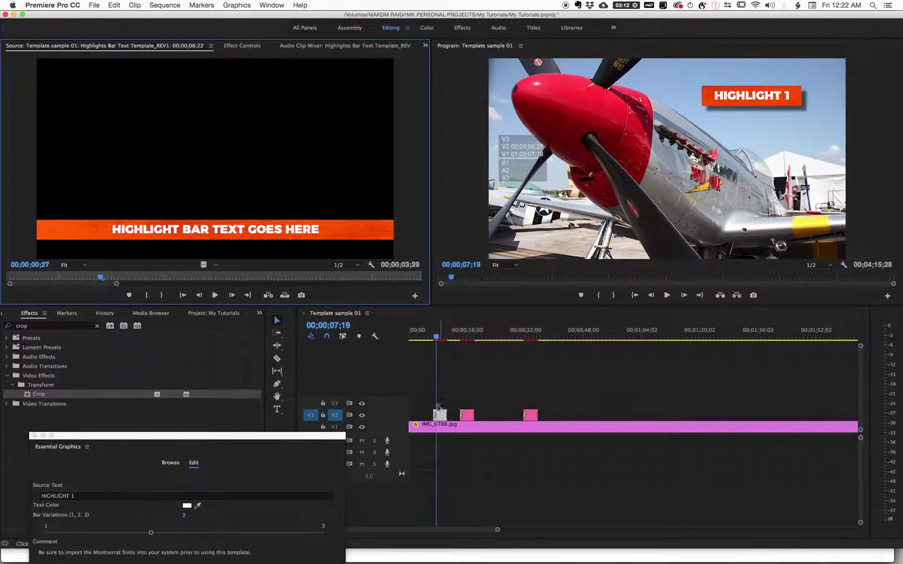
{"action": "left_click", "coordinate": [240, 46]}
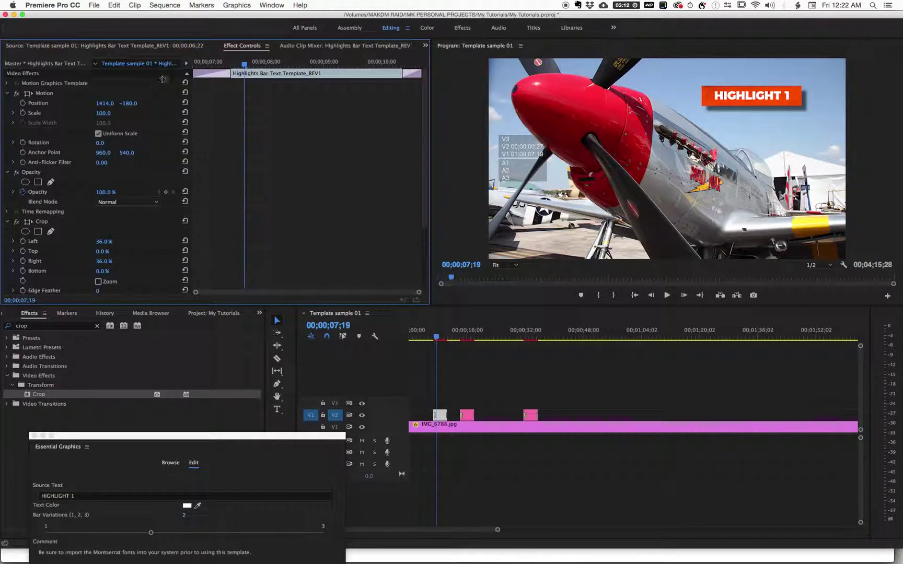
- Add a starting Position keyframe to the first highlights bar at its first frame, 00;00;06;22
{"action": "left_click_drag", "start_coordinate": [236, 64], "coordinate": [158, 72]}
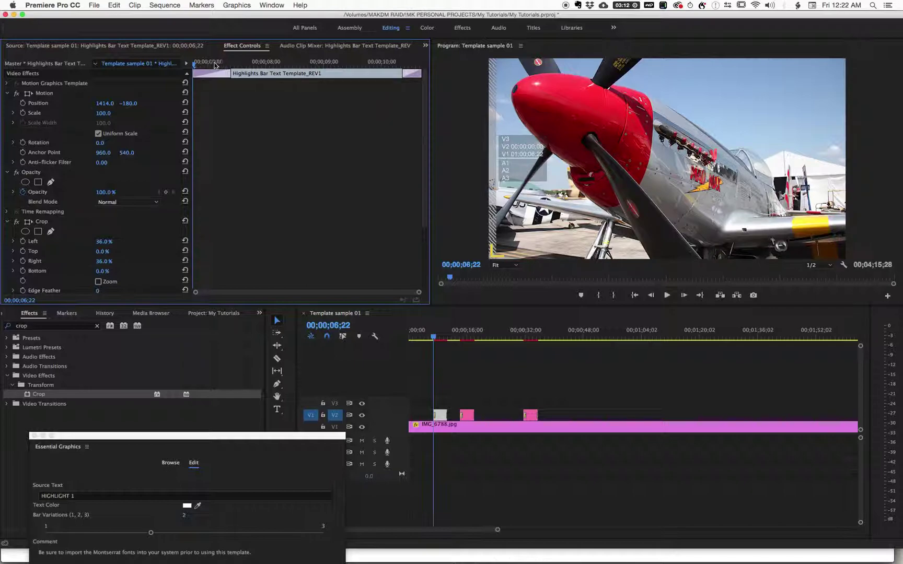
{"action": "left_click_drag", "start_coordinate": [214, 65], "coordinate": [149, 76]}
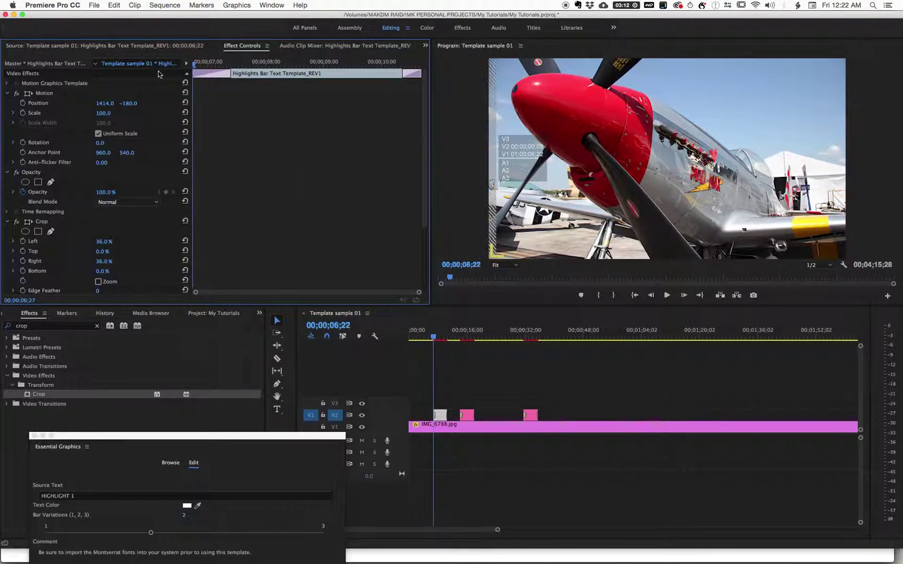
{"action": "left_click", "coordinate": [23, 106]}
- Add an ending Position keyframe at 00;00;09;29 that places the first highlights bar at 1227, -180
{"action": "left_click_drag", "start_coordinate": [389, 61], "coordinate": [420, 63]}
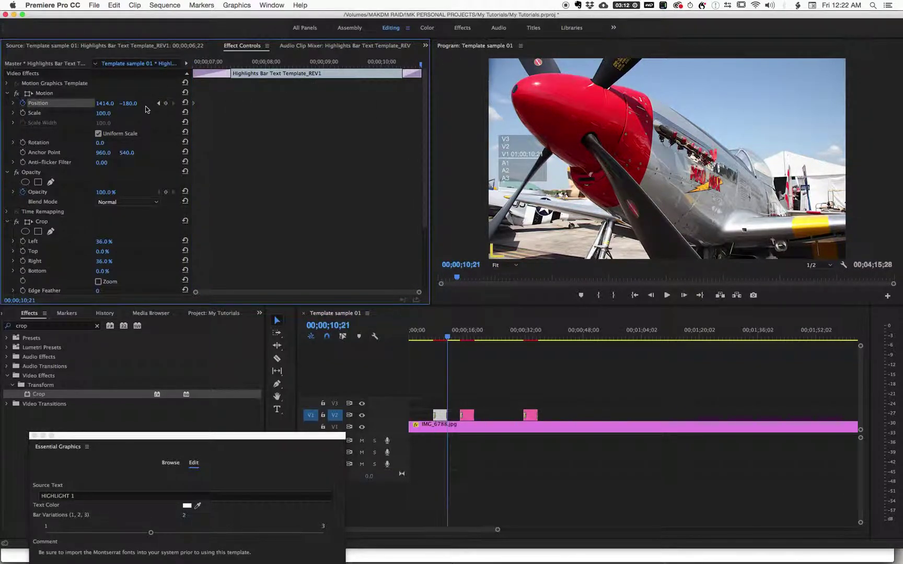
{"action": "left_click_drag", "start_coordinate": [418, 65], "coordinate": [364, 64]}
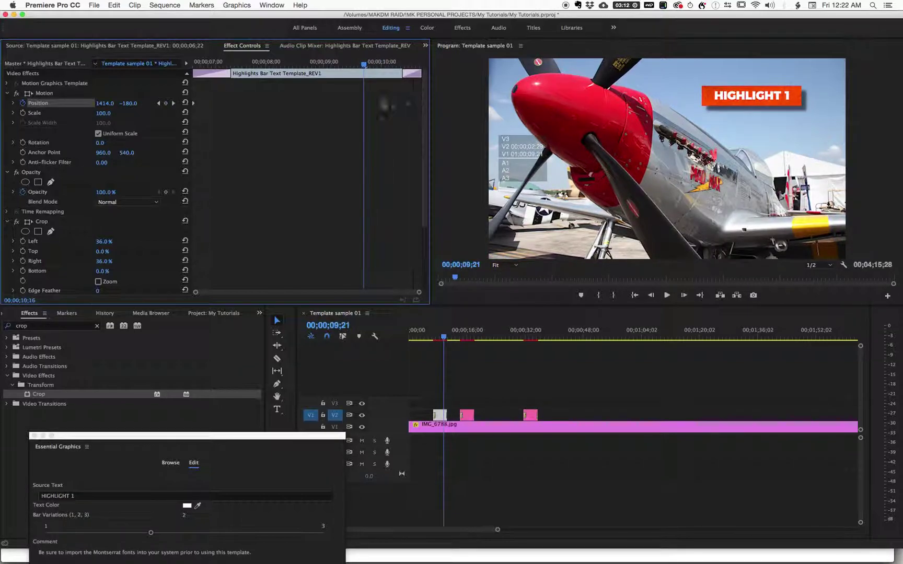
{"action": "left_click", "coordinate": [380, 62]}
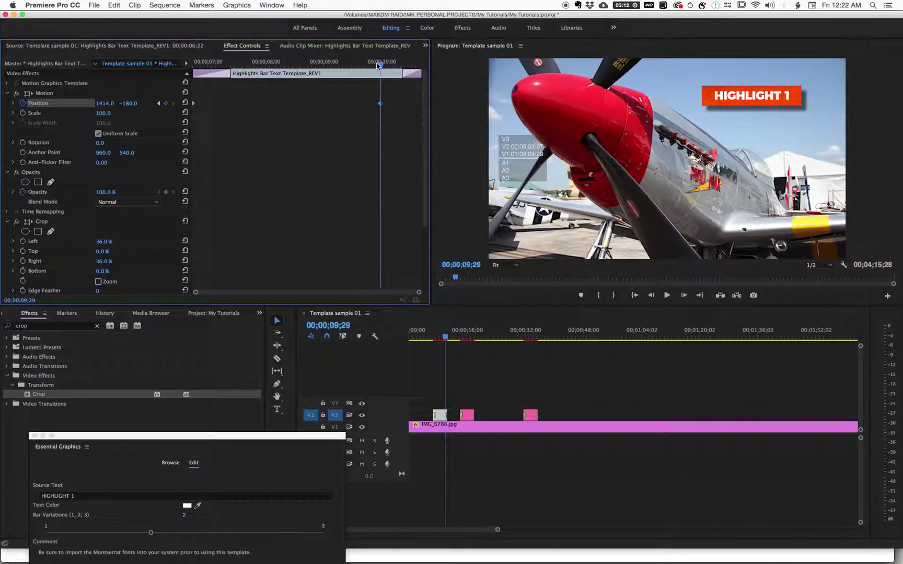
{"action": "left_click_drag", "start_coordinate": [115, 107], "coordinate": [52, 107]}
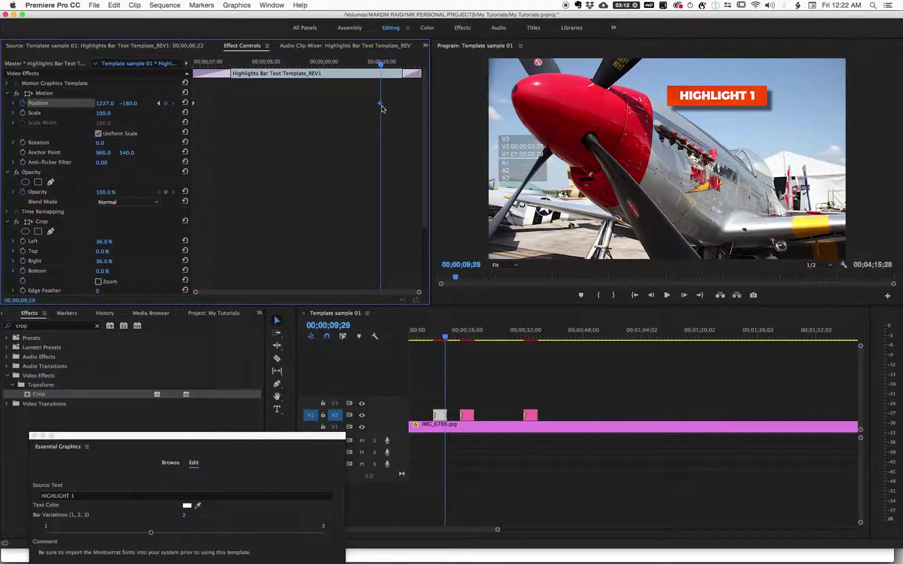
- Move the ending Position keyframe to the end of the first bar's clip at 00;00;10;21 and preview the slide
{"action": "left_click", "coordinate": [420, 64]}
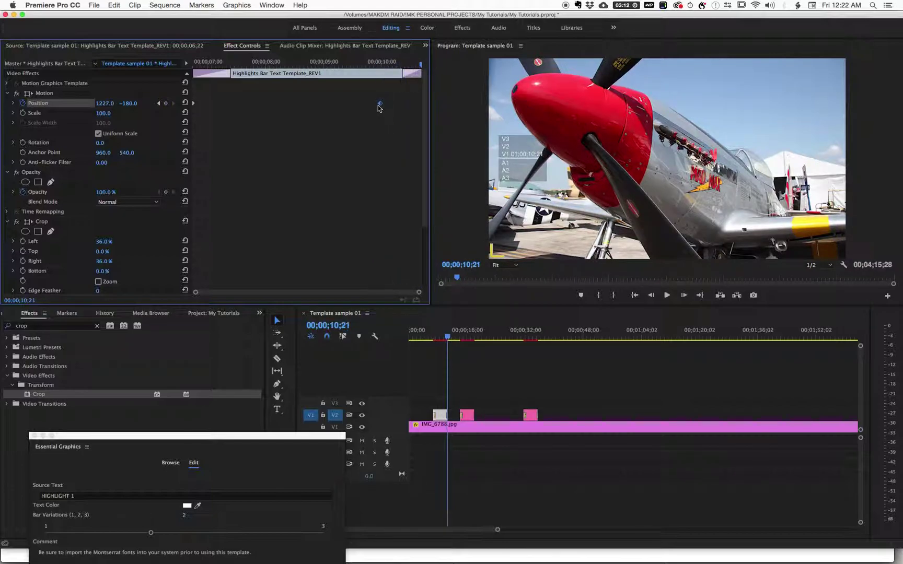
{"action": "left_click_drag", "start_coordinate": [379, 104], "coordinate": [387, 106]}
{"action": "left_click_drag", "start_coordinate": [420, 63], "coordinate": [330, 94]}
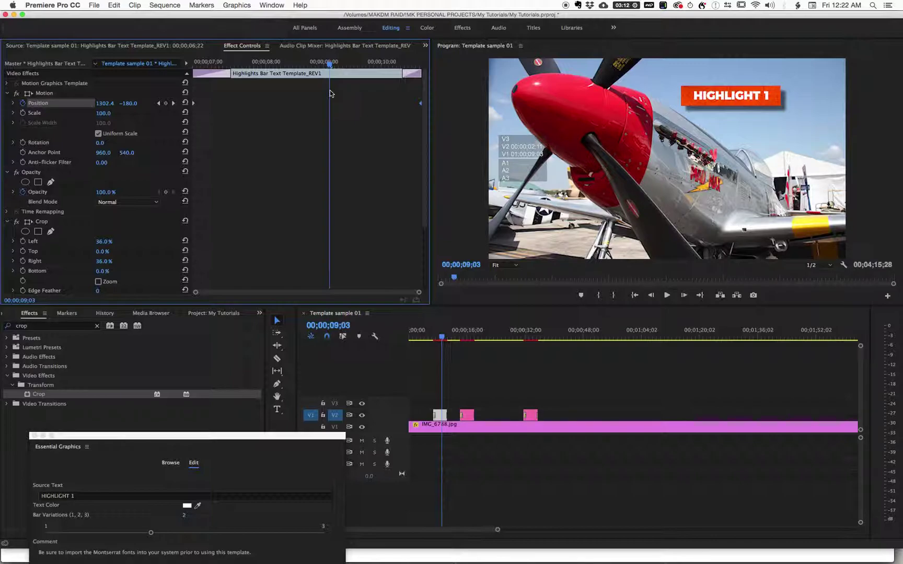
{"action": "left_click_drag", "start_coordinate": [330, 94], "coordinate": [286, 105]}
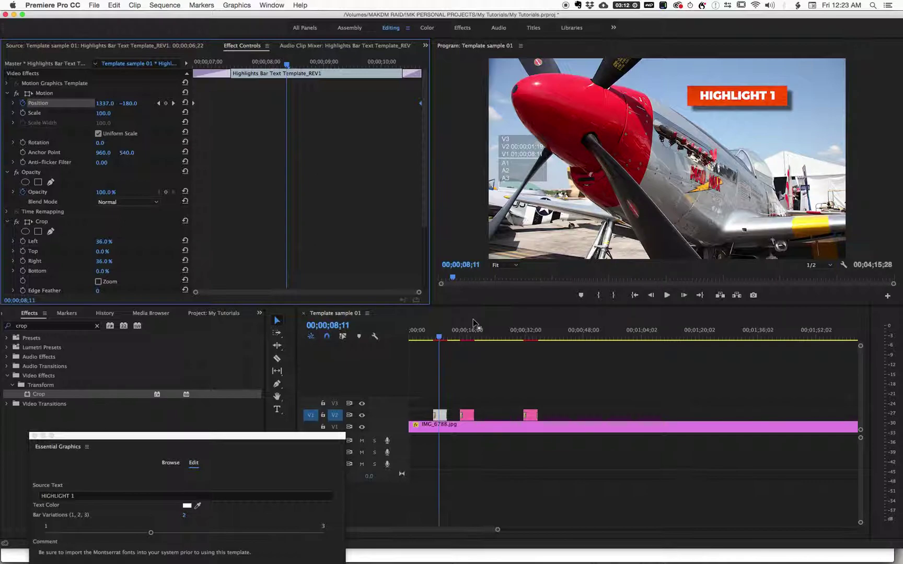
{"action": "mouse_move", "coordinate": [439, 334]}
{"action": "left_mouse_down"}
{"action": "mouse_move", "coordinate": [460, 338]}
{"action": "mouse_move", "coordinate": [435, 338]}
{"action": "mouse_move", "coordinate": [460, 343]}
{"action": "mouse_move", "coordinate": [433, 345]}
{"action": "mouse_move", "coordinate": [445, 351]}
{"action": "left_mouse_up"}
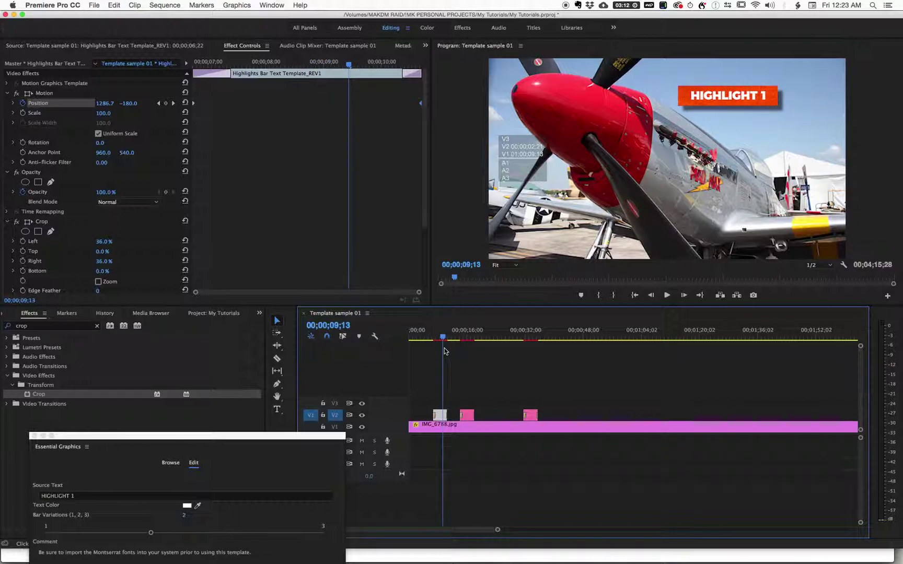
- Move the first bar's ending Position keyframe to 00;00;10;01 and set its horizontal position there to 1589
{"action": "left_click_drag", "start_coordinate": [365, 67], "coordinate": [418, 108]}
{"action": "left_click_drag", "start_coordinate": [362, 107], "coordinate": [385, 104]}
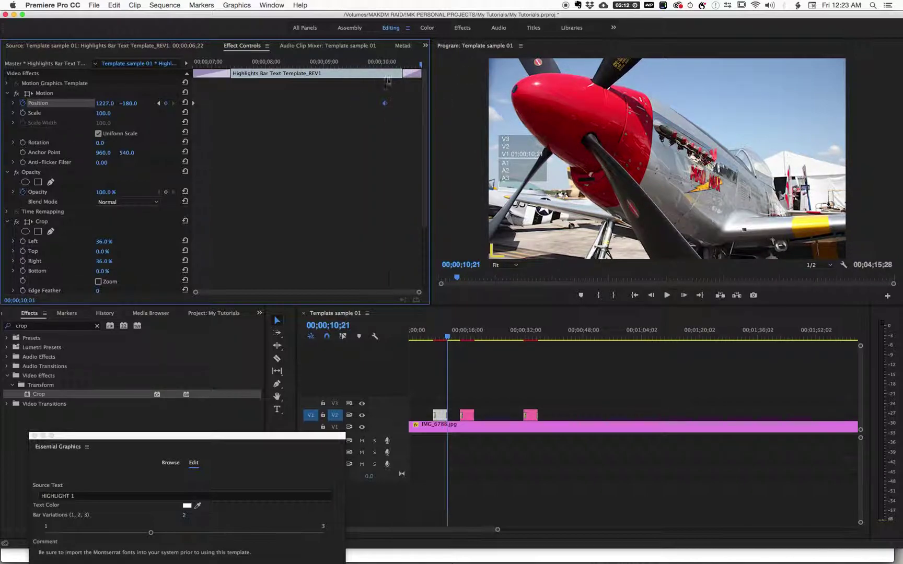
{"action": "left_click", "coordinate": [386, 64]}
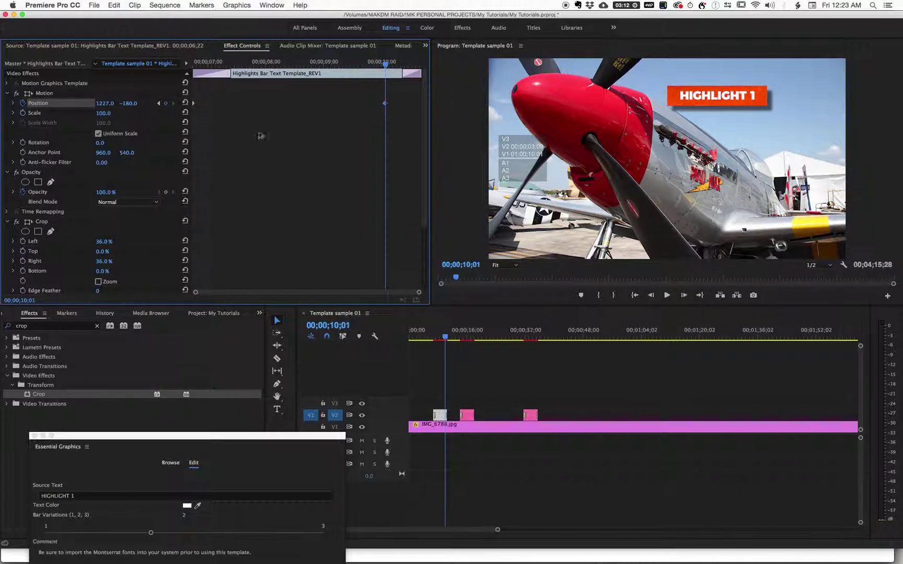
{"action": "left_click_drag", "start_coordinate": [104, 103], "coordinate": [172, 103]}
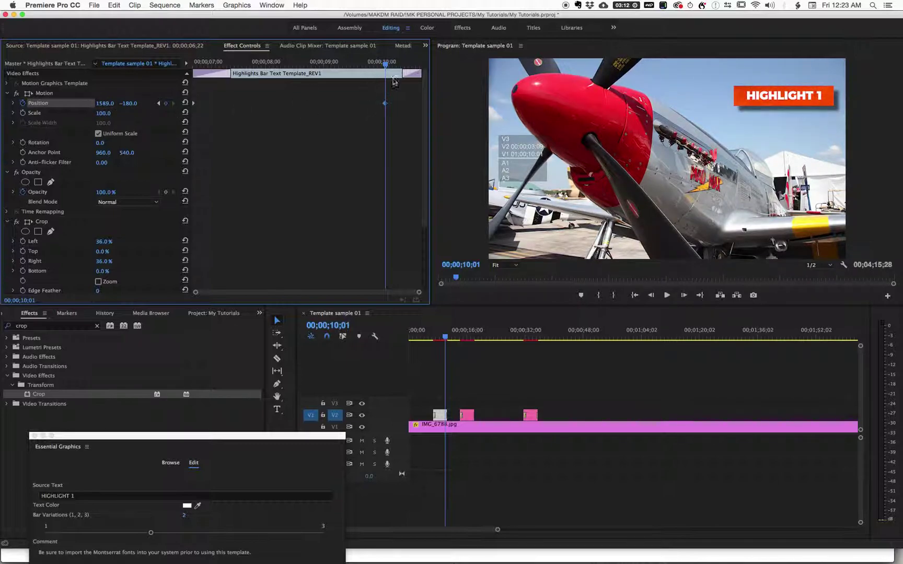
- Move the first bar's ending Position keyframe to its clip's end and place the playhead ahead of the clip at 00;00;05;17
{"action": "key", "text": "space"}
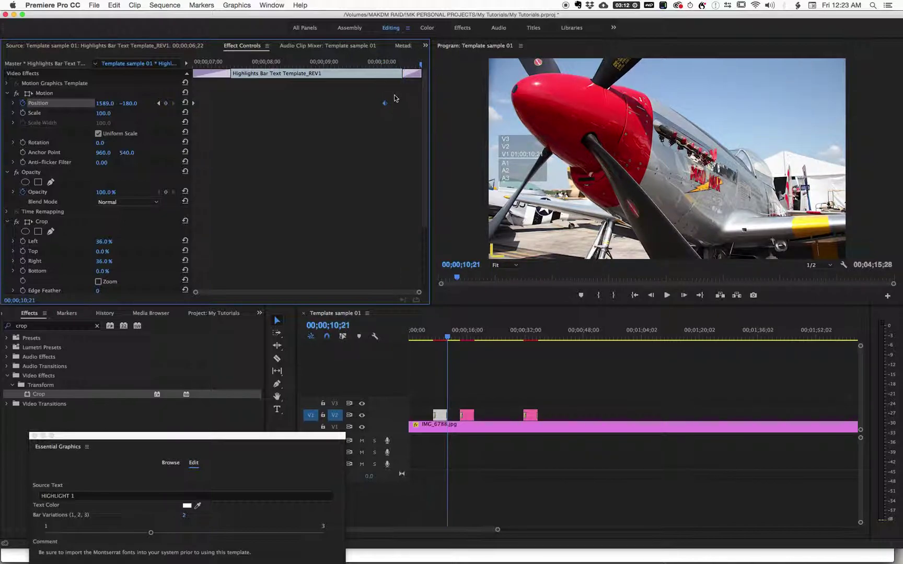
{"action": "left_click_drag", "start_coordinate": [405, 64], "coordinate": [157, 78]}
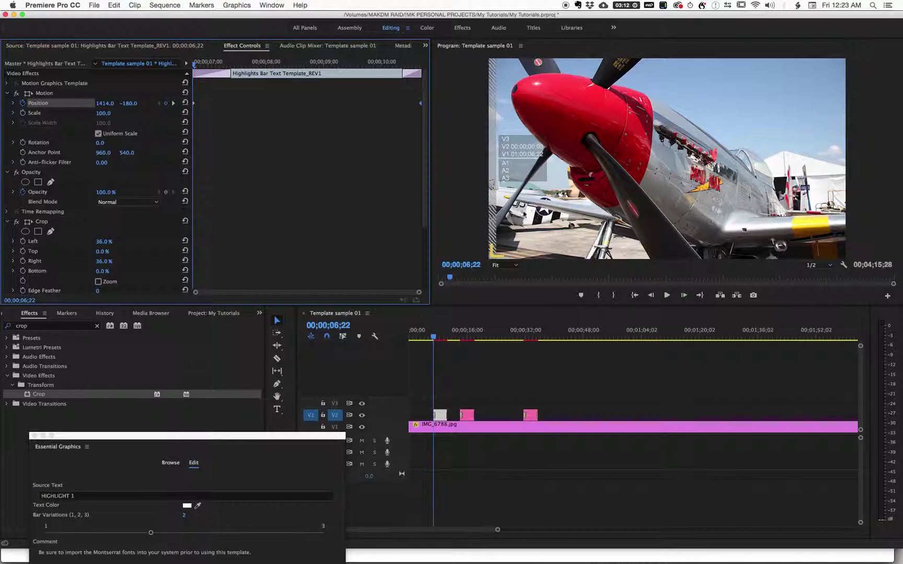
{"action": "left_click", "coordinate": [440, 339]}
{"action": "mouse_move", "coordinate": [440, 338]}
{"action": "left_mouse_down"}
{"action": "mouse_move", "coordinate": [452, 343]}
{"action": "mouse_move", "coordinate": [434, 345]}
{"action": "mouse_move", "coordinate": [457, 344]}
{"action": "mouse_move", "coordinate": [430, 337]}
{"action": "left_mouse_up"}
{"action": "left_click", "coordinate": [456, 349]}
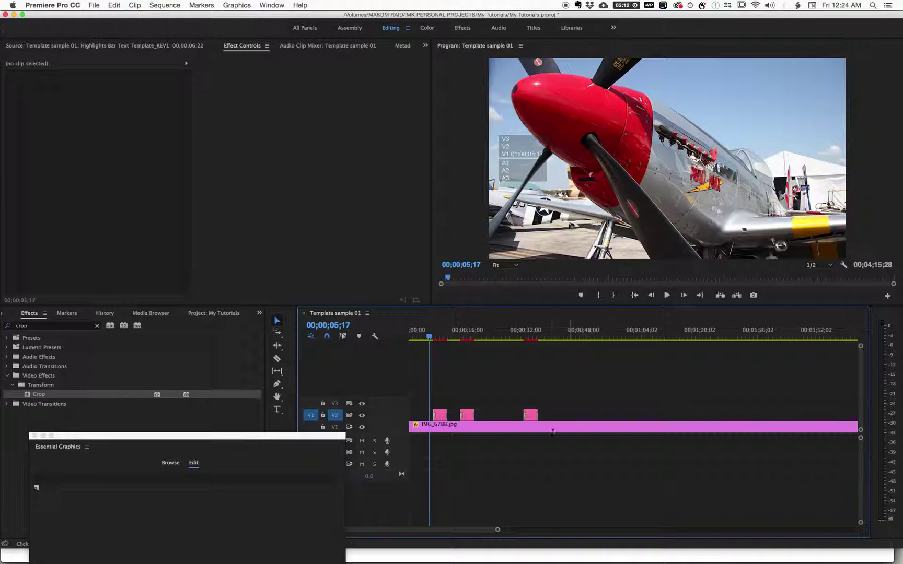
- Select the three highlights bar clips in the sequence and render the video previews
{"action": "left_click_drag", "start_coordinate": [557, 395], "coordinate": [417, 421]}
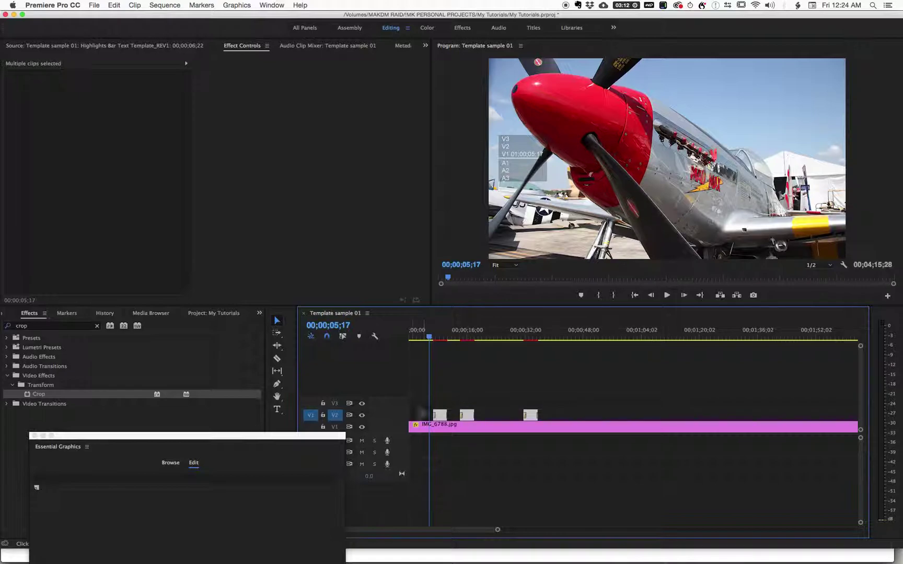
{"action": "left_click_drag", "start_coordinate": [326, 437], "coordinate": [345, 348]}
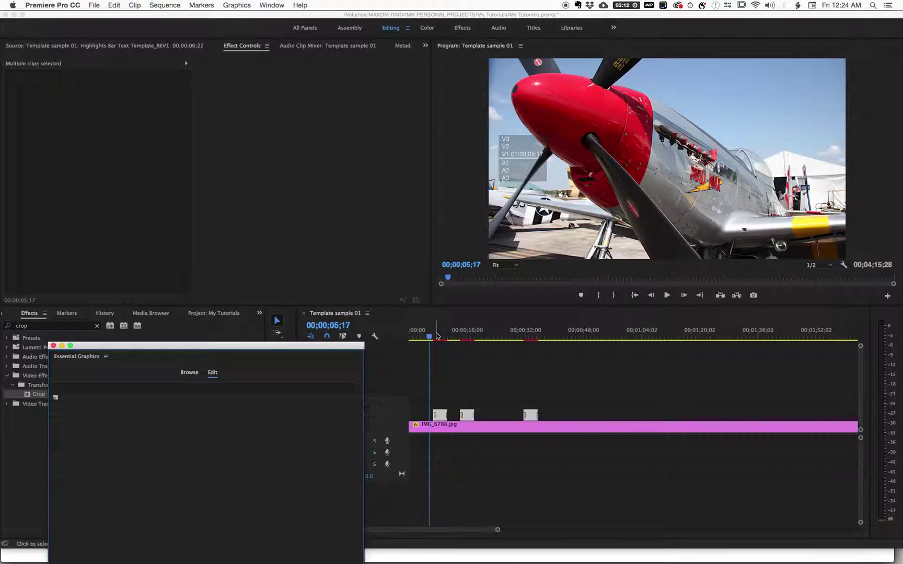
{"action": "left_click", "coordinate": [436, 334]}
{"action": "key", "text": "Return"}
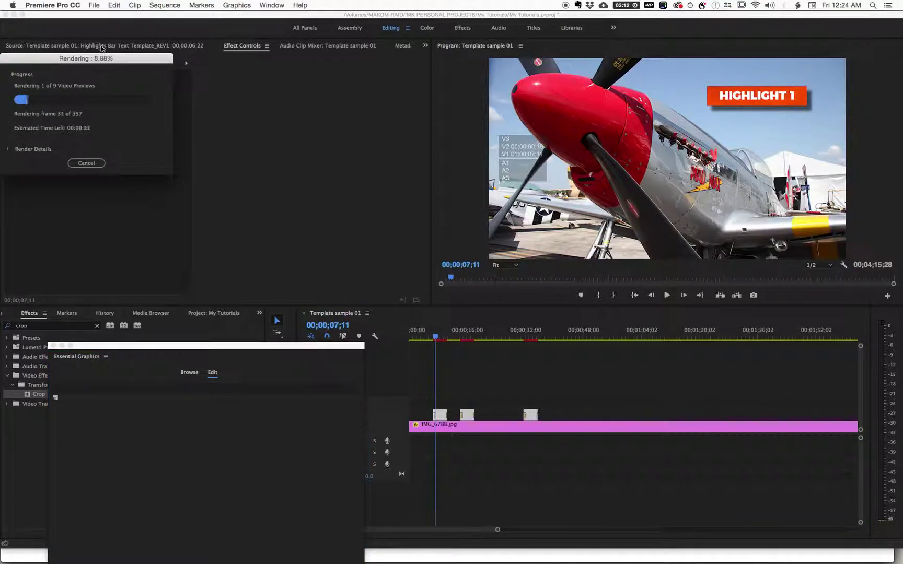
{"action": "left_click_drag", "start_coordinate": [113, 62], "coordinate": [210, 193]}
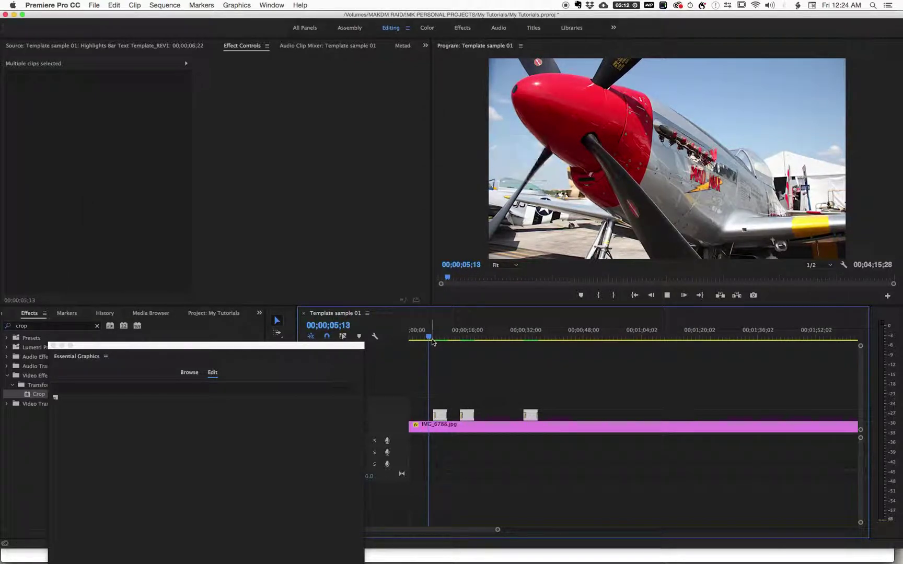
- Play back the rendered slide animation of the first highlights bar from just before its clip
{"action": "key", "text": "space"}
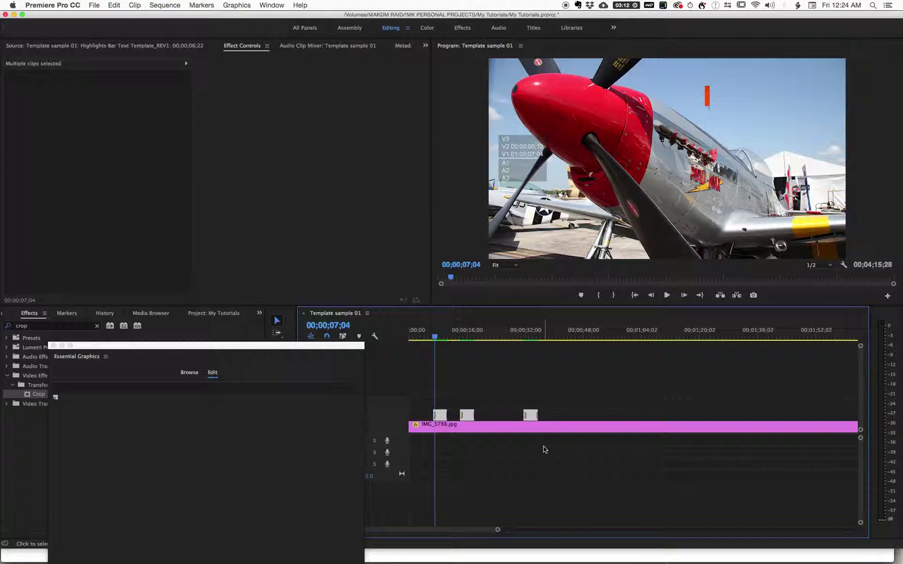
{"action": "left_click_drag", "start_coordinate": [430, 337], "coordinate": [429, 338]}
{"action": "key", "text": "space"}
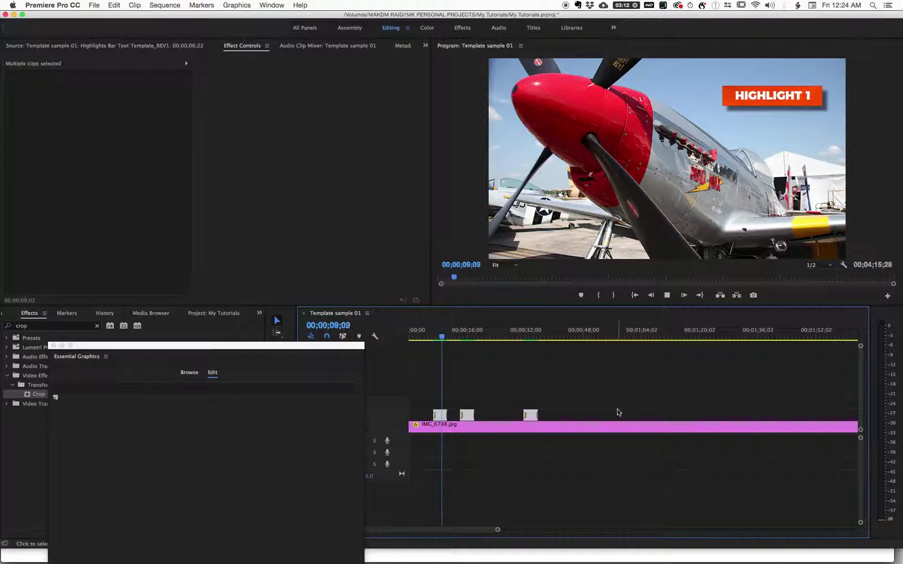
- Replay the first highlights bar at Full playback resolution and return the resolution to 1/2
{"action": "left_click", "coordinate": [819, 265]}
{"action": "left_click", "coordinate": [819, 271]}
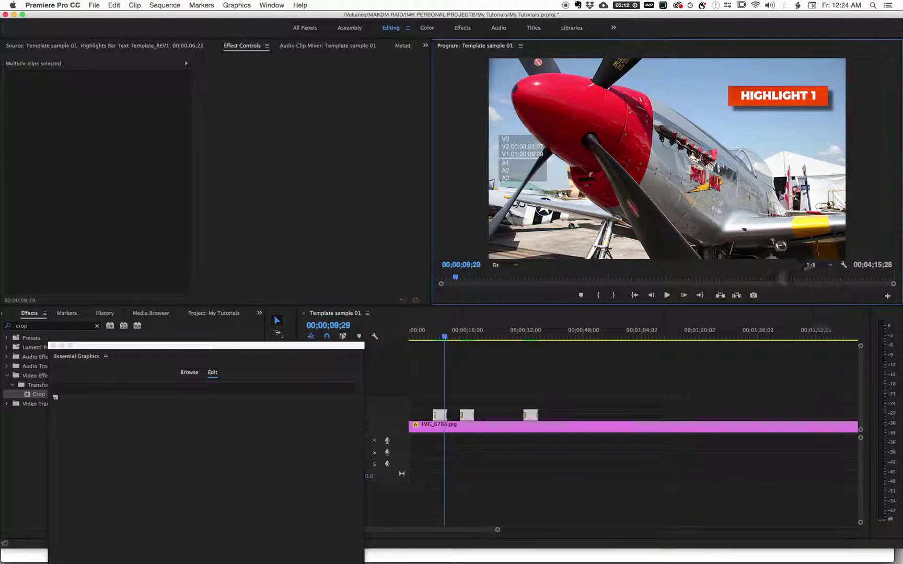
{"action": "left_click", "coordinate": [434, 335]}
{"action": "key", "text": "space"}
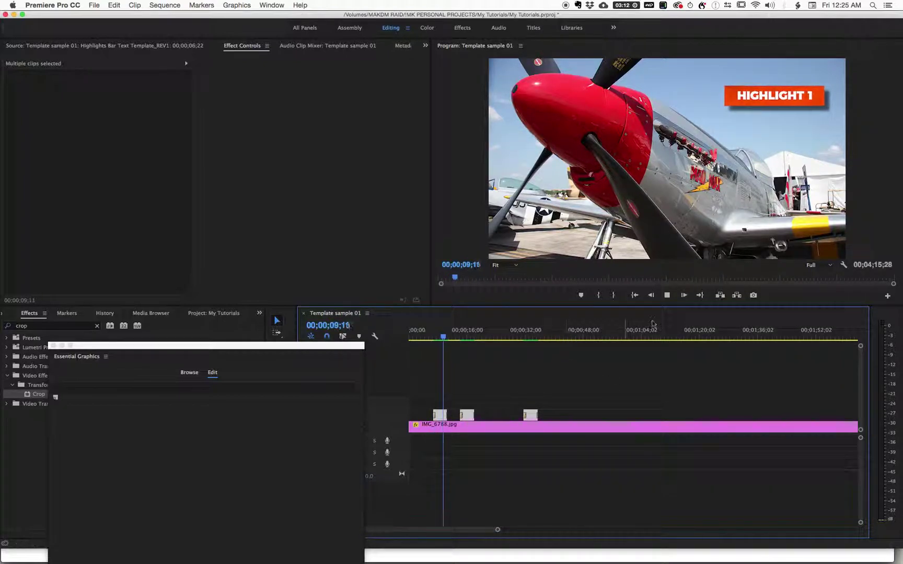
{"action": "left_click", "coordinate": [829, 266]}
- Review all three rendered highlights bars by playing them back and scrubbing around the third one
{"action": "left_click_drag", "start_coordinate": [435, 330], "coordinate": [430, 330]}
{"action": "key", "text": "space"}
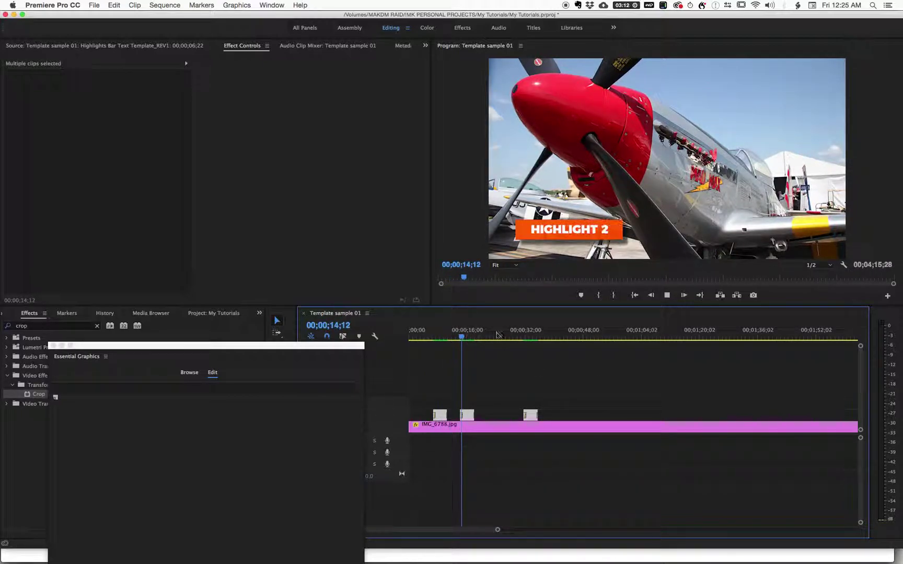
{"action": "left_click", "coordinate": [523, 339]}
{"action": "key", "text": "space"}
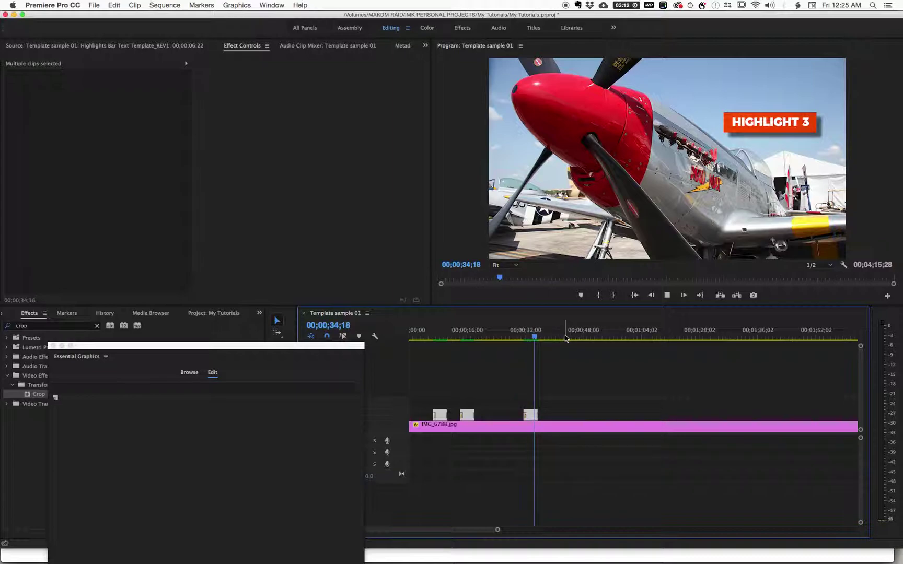
{"action": "left_click", "coordinate": [536, 336]}
{"action": "left_click_drag", "start_coordinate": [536, 335], "coordinate": [545, 336]}
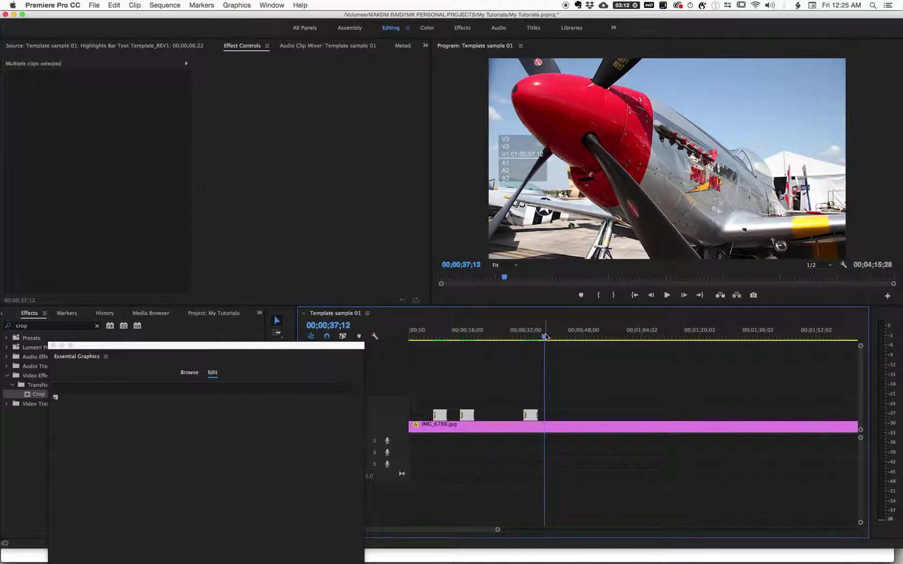
{"action": "left_click_drag", "start_coordinate": [544, 336], "coordinate": [541, 336]}
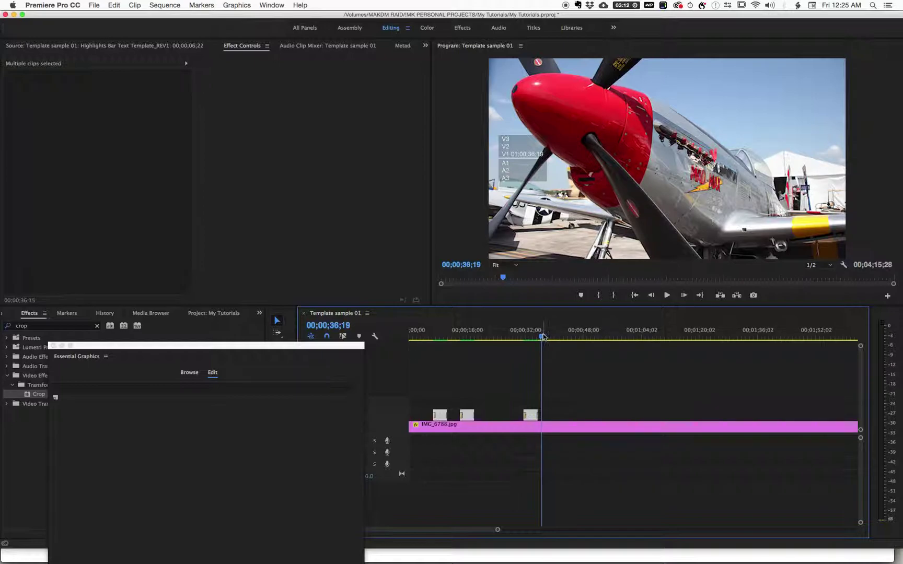
{"action": "mouse_move", "coordinate": [528, 335]}
{"action": "left_mouse_down"}
{"action": "mouse_move", "coordinate": [539, 335]}
{"action": "mouse_move", "coordinate": [520, 338]}
{"action": "left_mouse_up"}
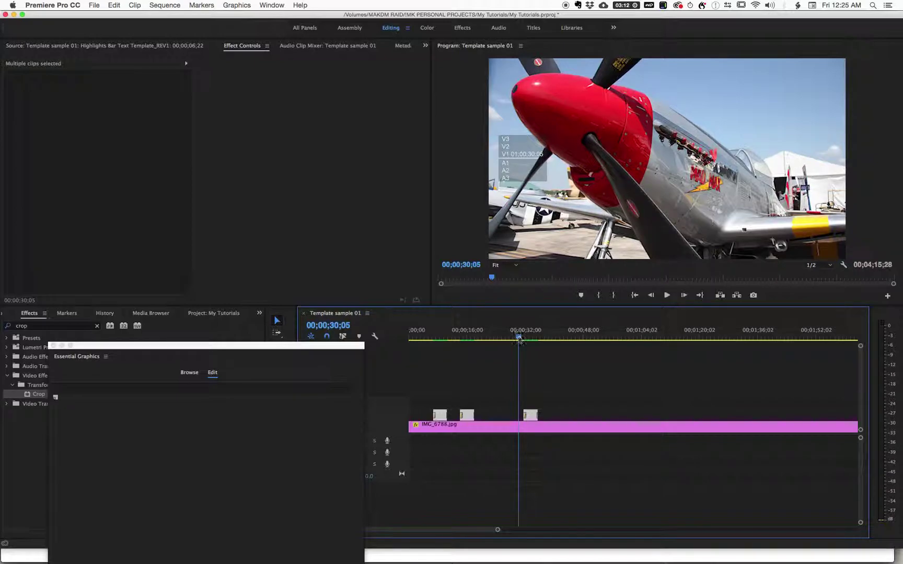